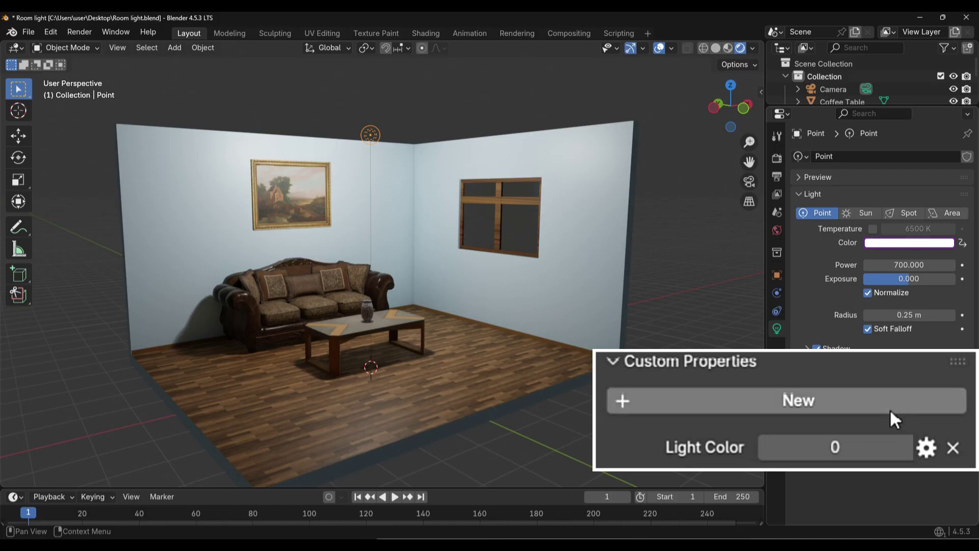
Cycle the point light's Light Color 0→1→2→1→0→1→2, ending with blue room lighting.
{"action": "left_click", "coordinate": [904, 449]}
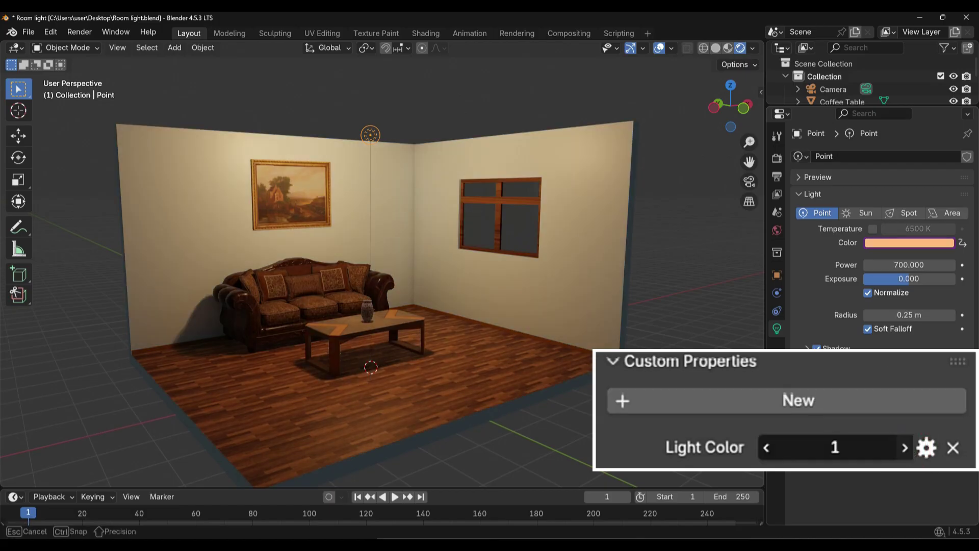
{"action": "left_click", "coordinate": [905, 449]}
{"action": "left_click", "coordinate": [767, 448]}
{"action": "left_click", "coordinate": [768, 449]}
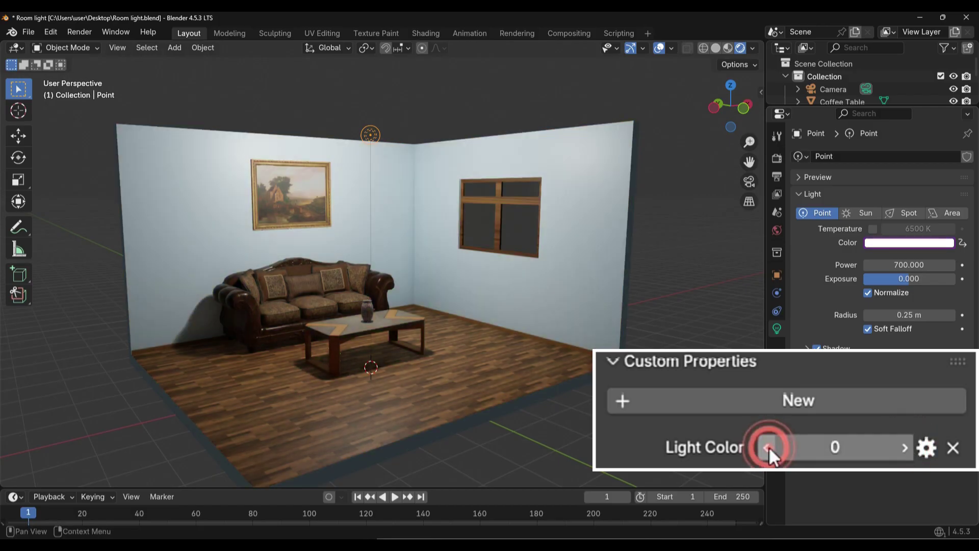
{"action": "left_click", "coordinate": [906, 449]}
{"action": "left_click", "coordinate": [905, 449]}
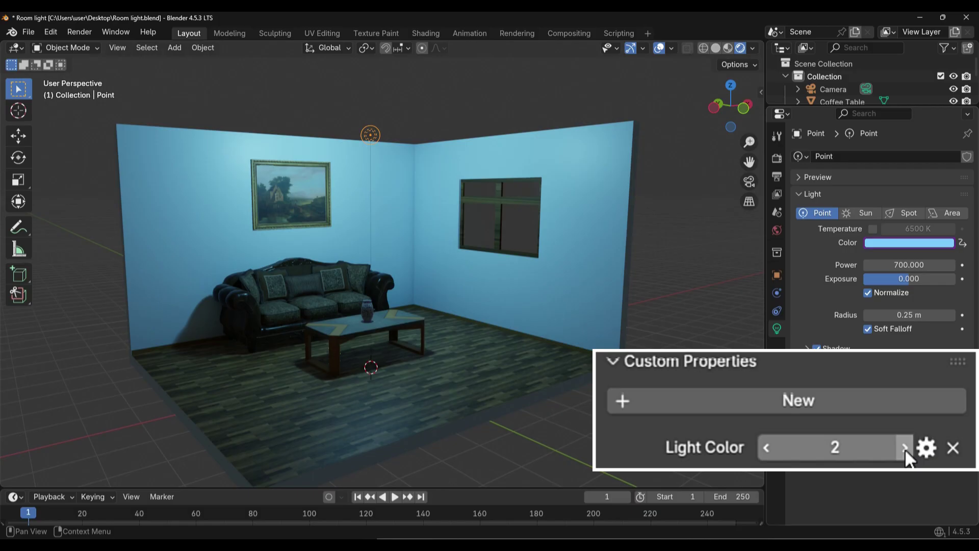
{"action": "left_click", "coordinate": [906, 449]}
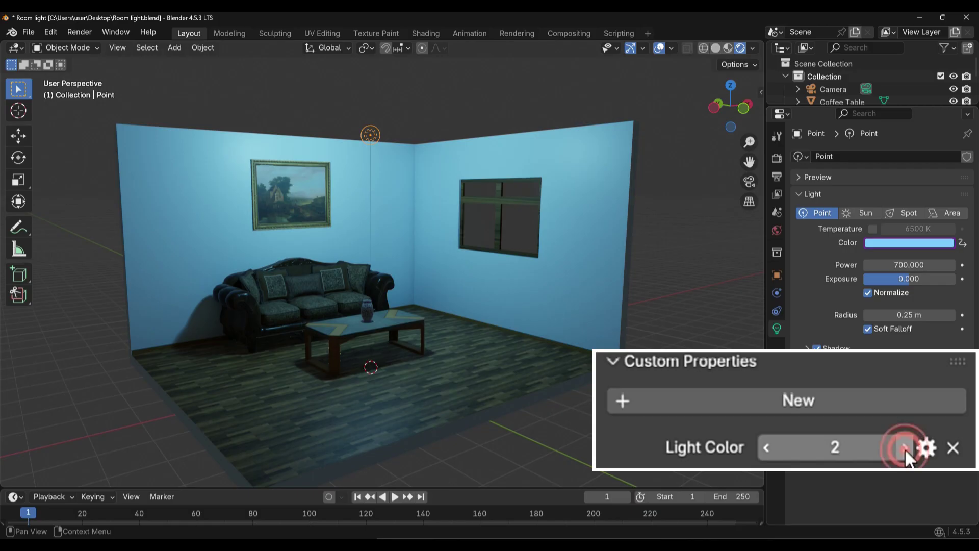
{"action": "left_click", "coordinate": [767, 448]}
{"action": "left_click", "coordinate": [767, 449]}
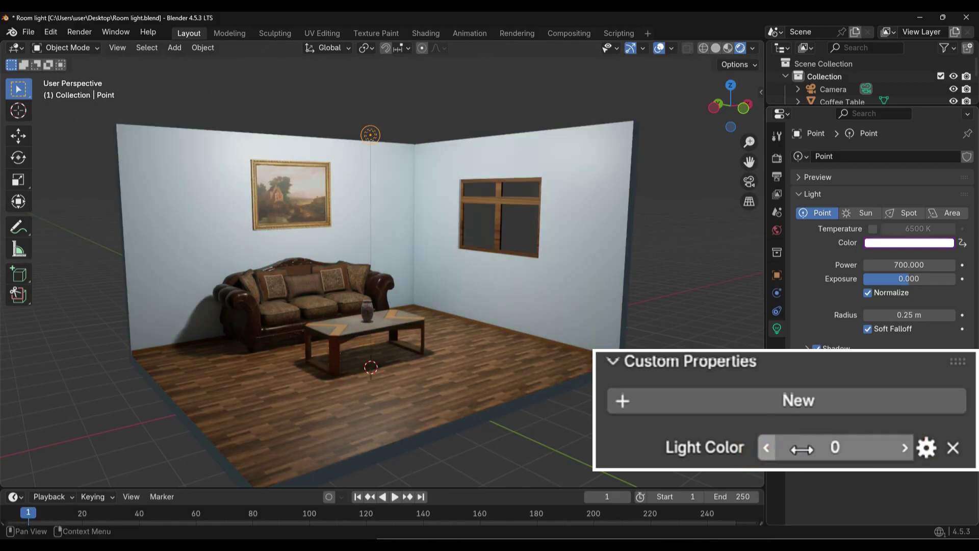
{"action": "left_click", "coordinate": [902, 449]}
{"action": "left_click", "coordinate": [900, 449]}
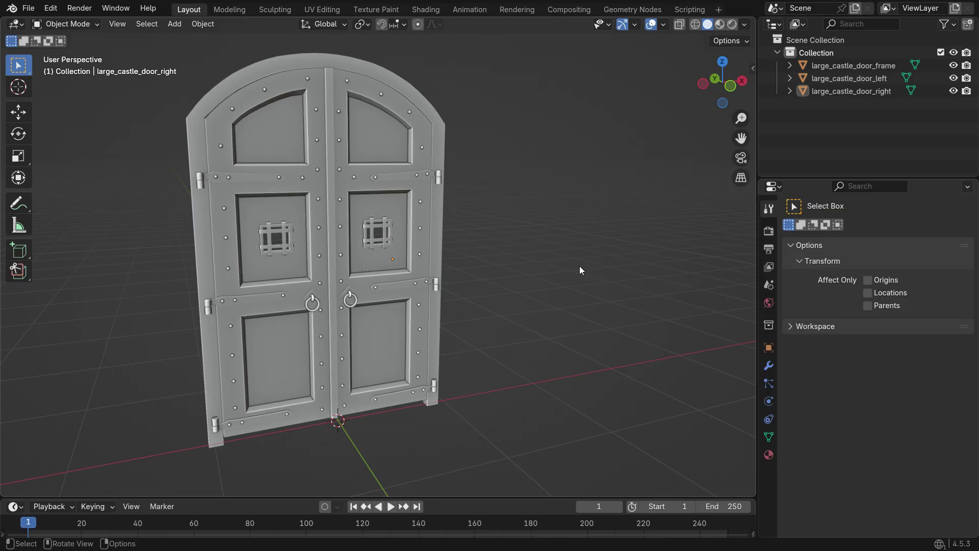
In Edit Mode, snap the 3D cursor to the centre vertex of the right door's hinge cap.
{"action": "left_click", "coordinate": [400, 299]}
{"action": "key", "text": "Tab"}
{"action": "middle_click_drag", "start_coordinate": [501, 293], "coordinate": [439, 286]}
{"action": "scroll", "coordinate": [437, 273], "scroll_direction": "up", "scroll_amount": 5}
{"action": "scroll", "coordinate": [438, 274], "scroll_direction": "up", "scroll_amount": 10}
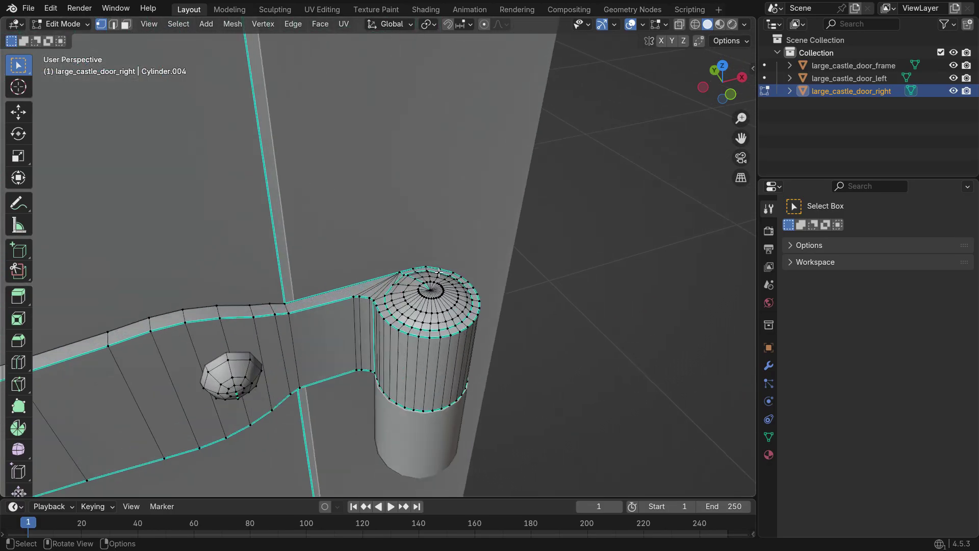
{"action": "left_click", "coordinate": [425, 301]}
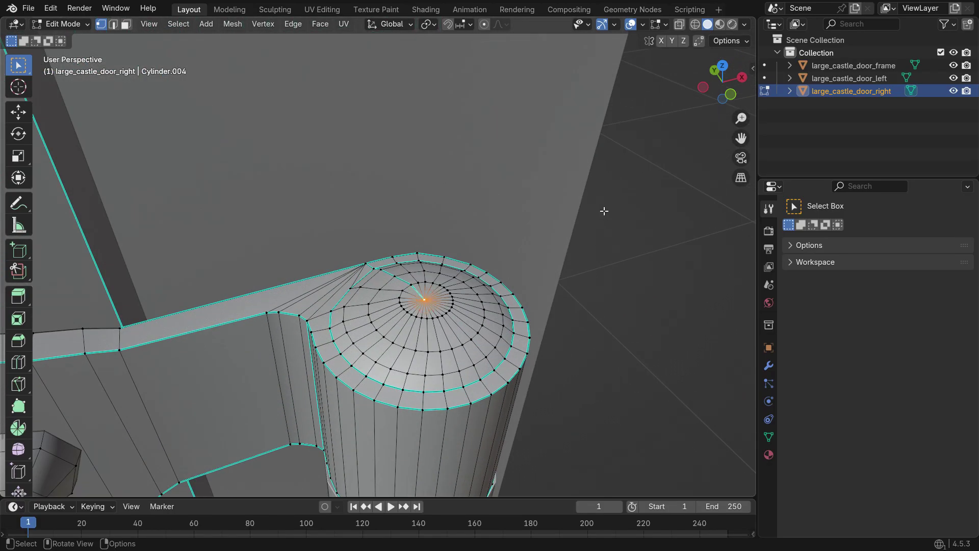
{"action": "key", "text": "shift+s"}
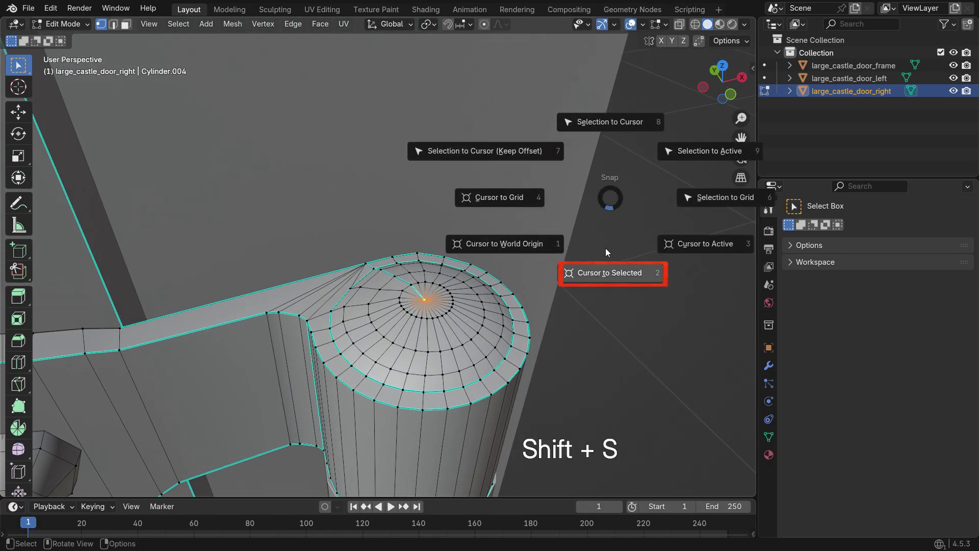
{"action": "left_click", "coordinate": [600, 272]}
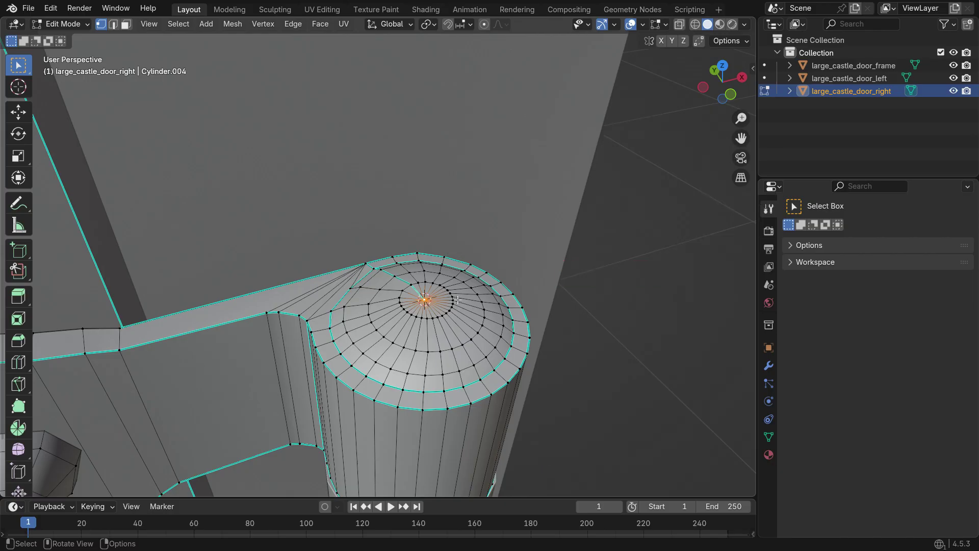
Back in Object Mode, set the right door's origin to the 3D cursor.
{"action": "key", "text": "Tab"}
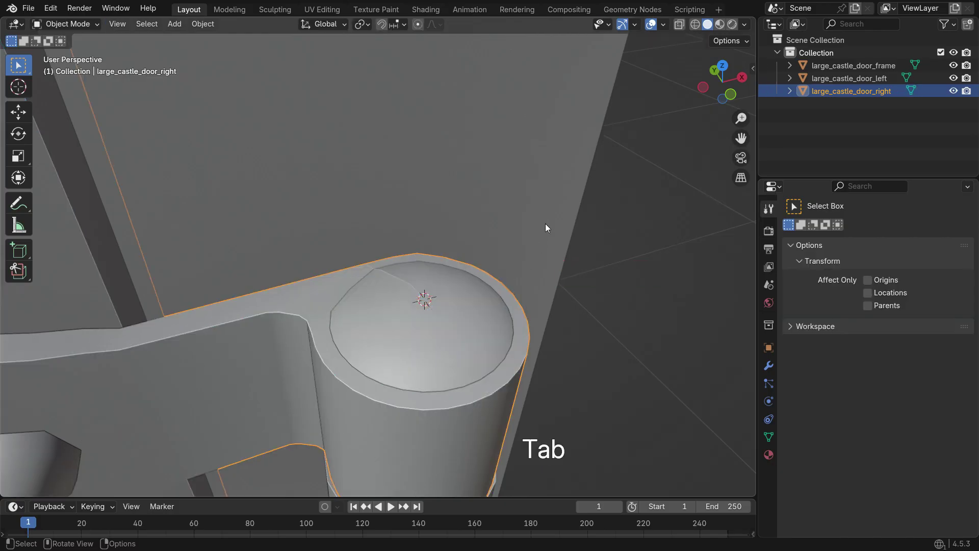
{"action": "right_click", "coordinate": [534, 136]}
{"action": "mouse_move", "coordinate": [534, 136]}
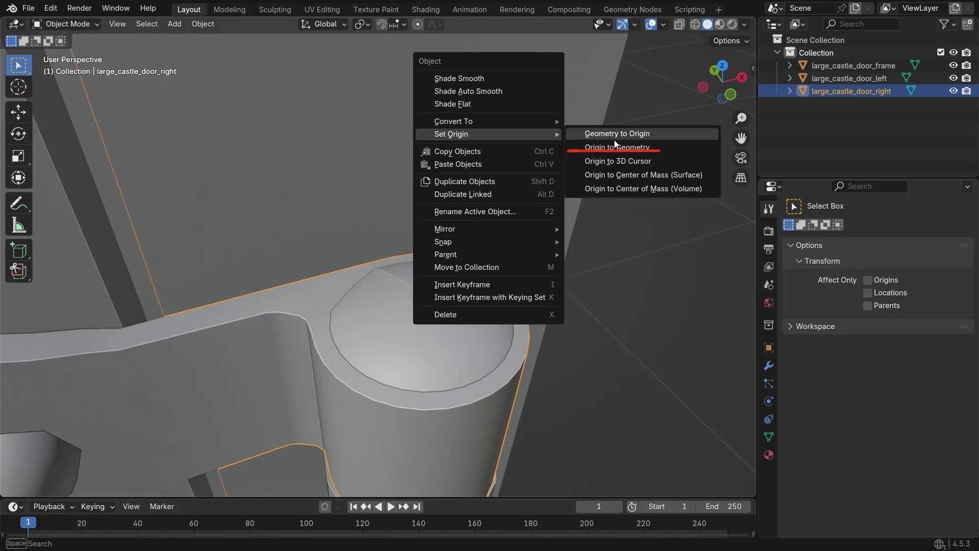
{"action": "left_click", "coordinate": [651, 158]}
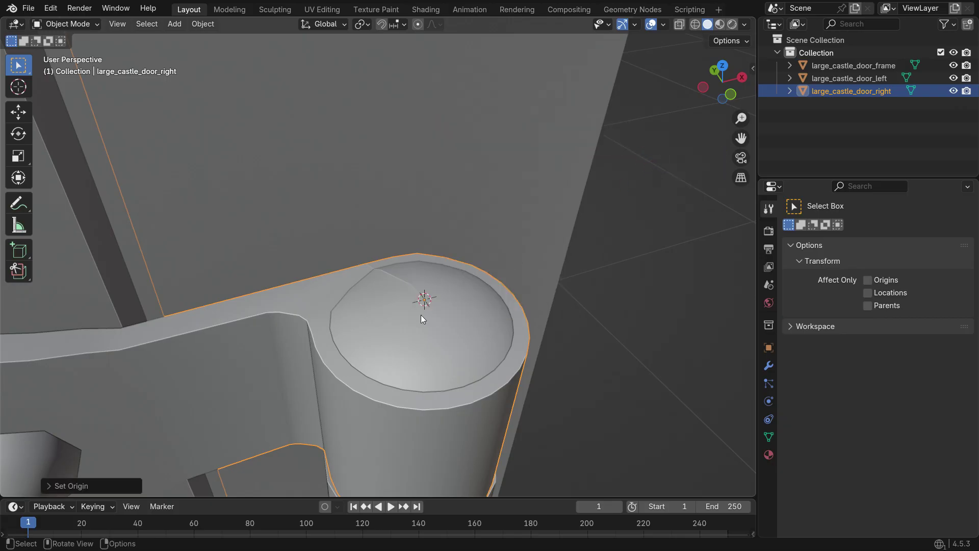
{"action": "scroll", "coordinate": [431, 305], "scroll_direction": "down", "scroll_amount": 12}
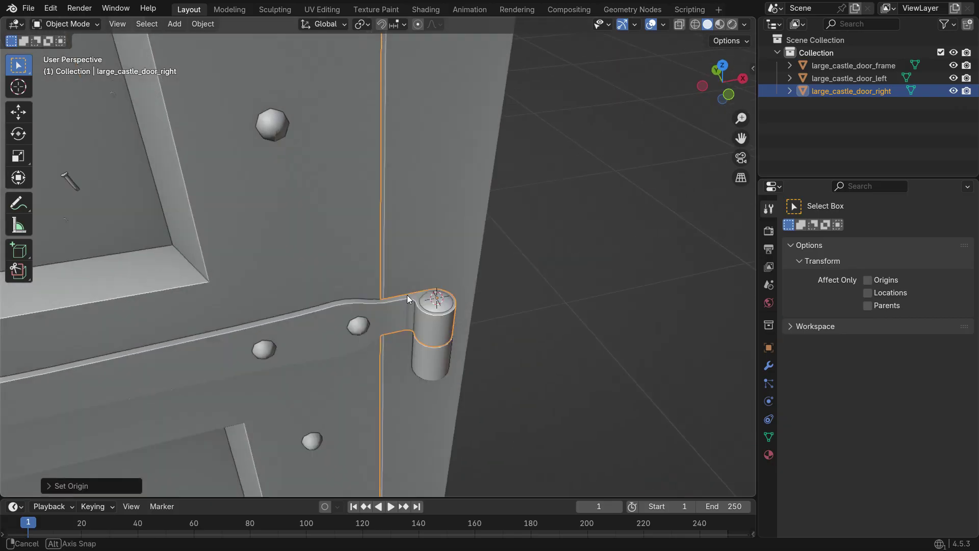
Rotate the right door about the global Z axis so it swings on its hinge.
{"action": "key", "text": "r"}
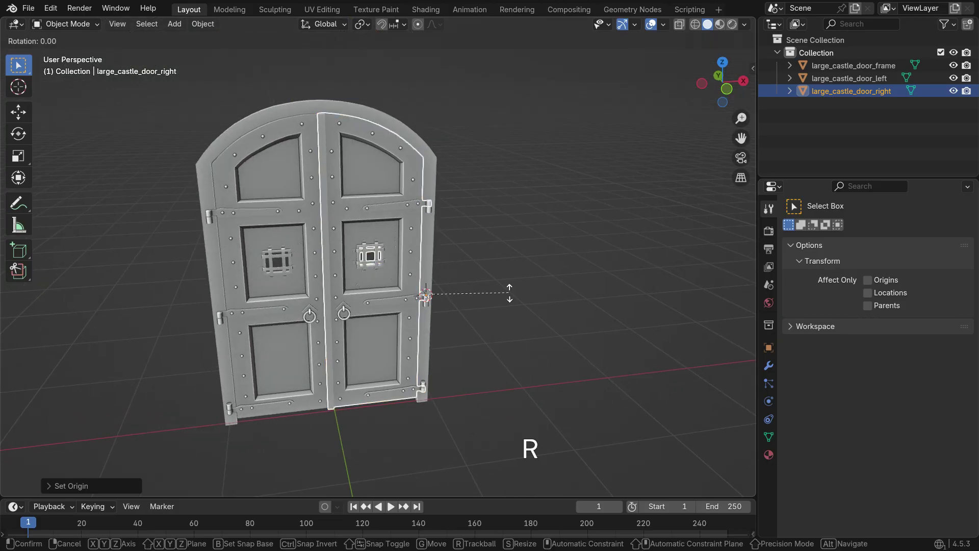
{"action": "key", "text": "z"}
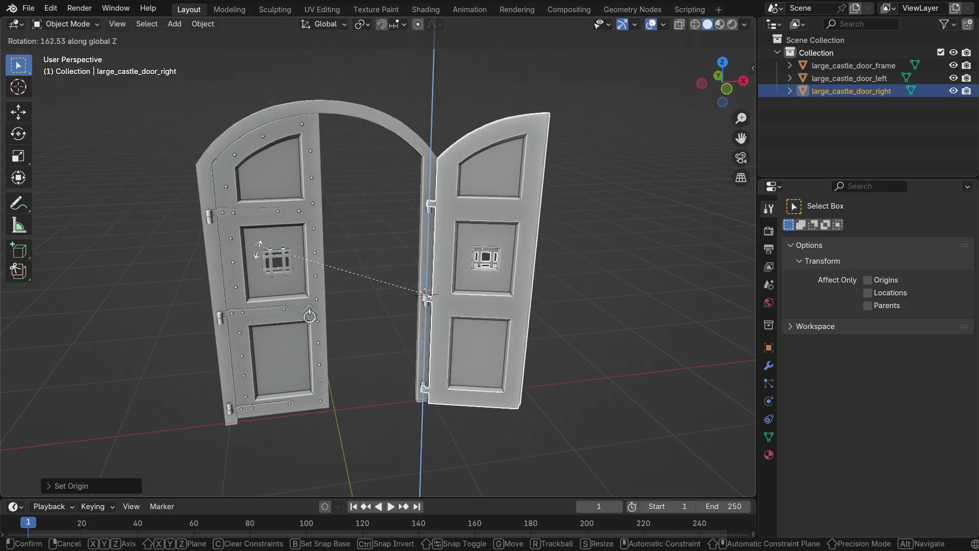
Cancel the rotation and add a new custom property to the right door.
{"action": "right_click", "coordinate": [596, 250]}
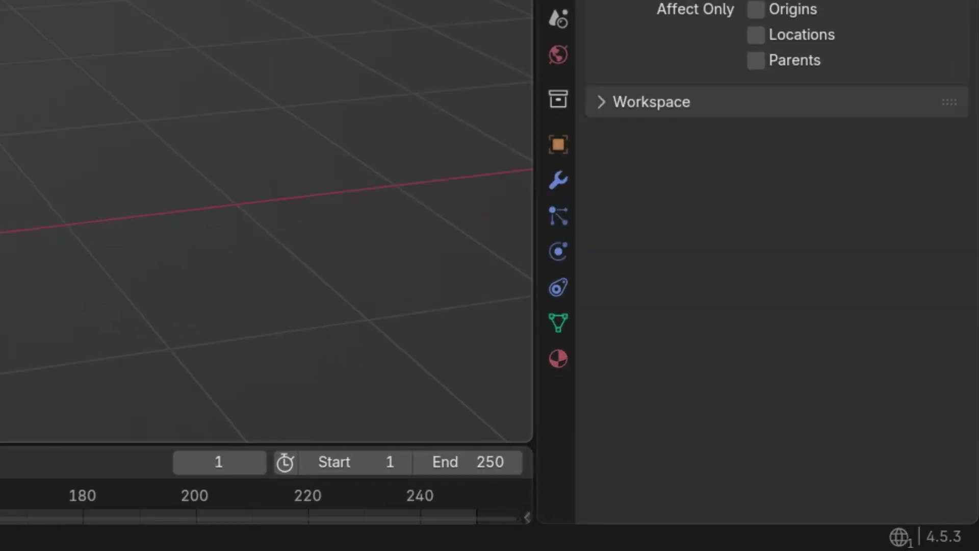
{"action": "left_click", "coordinate": [556, 142]}
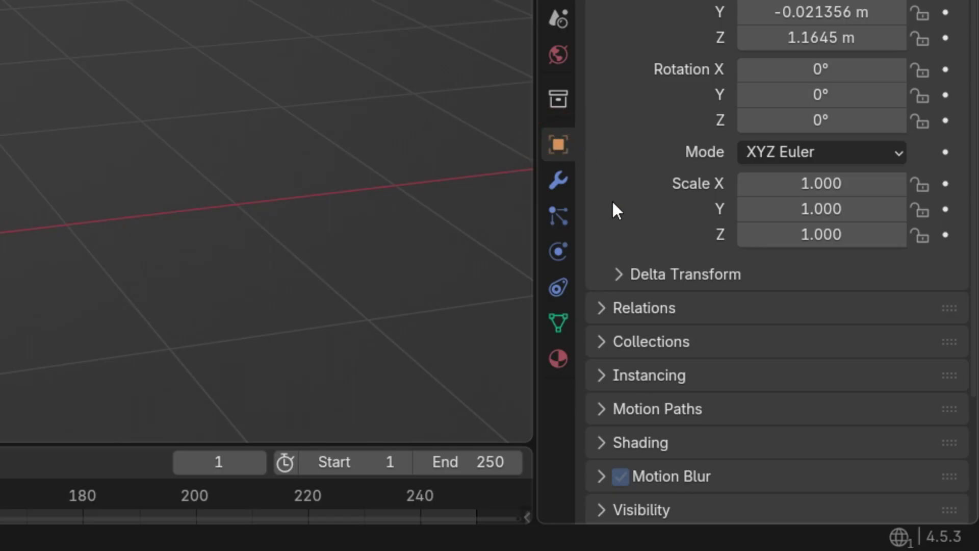
{"action": "scroll", "coordinate": [664, 283], "scroll_direction": "down", "scroll_amount": 5}
{"action": "scroll", "coordinate": [664, 286], "scroll_direction": "down", "scroll_amount": 1}
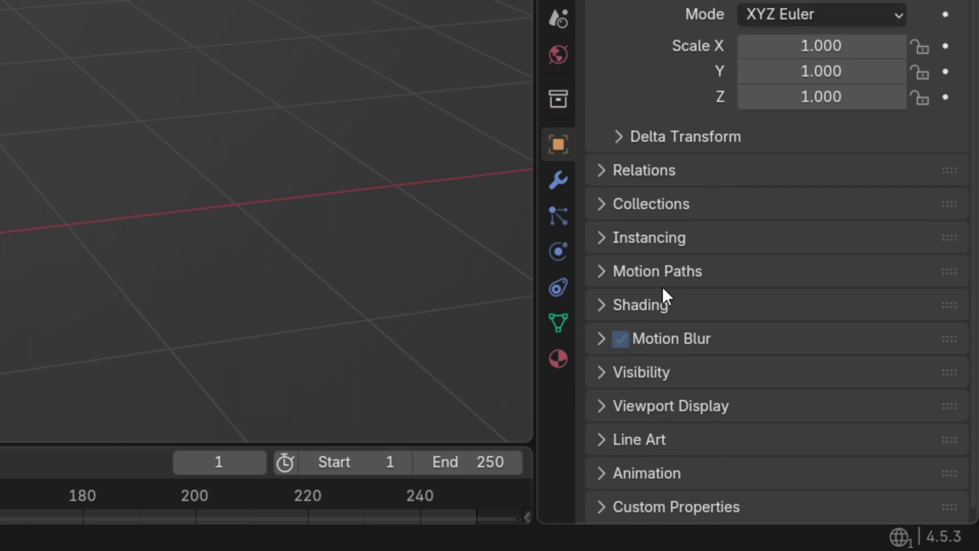
{"action": "left_click", "coordinate": [666, 507]}
{"action": "scroll", "coordinate": [709, 413], "scroll_direction": "down", "scroll_amount": 4}
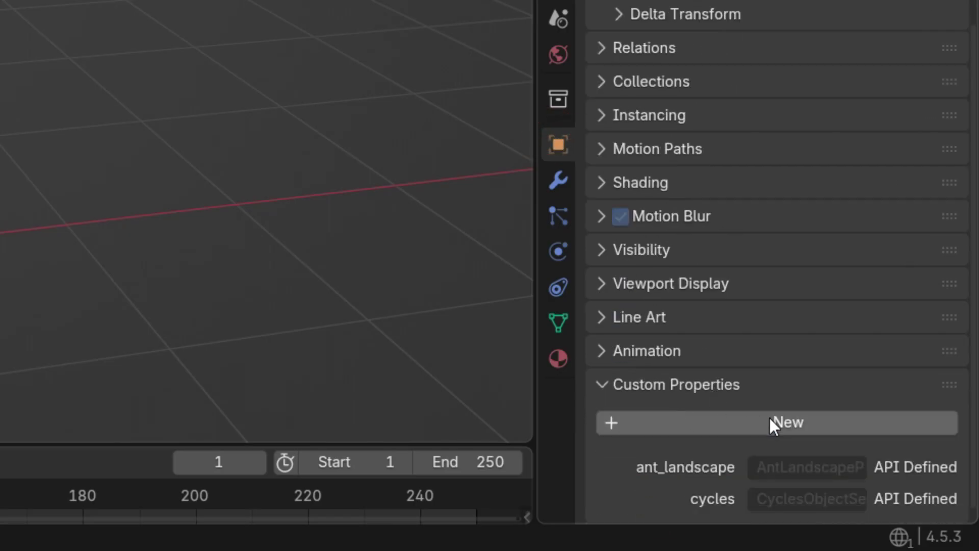
{"action": "left_click", "coordinate": [855, 422]}
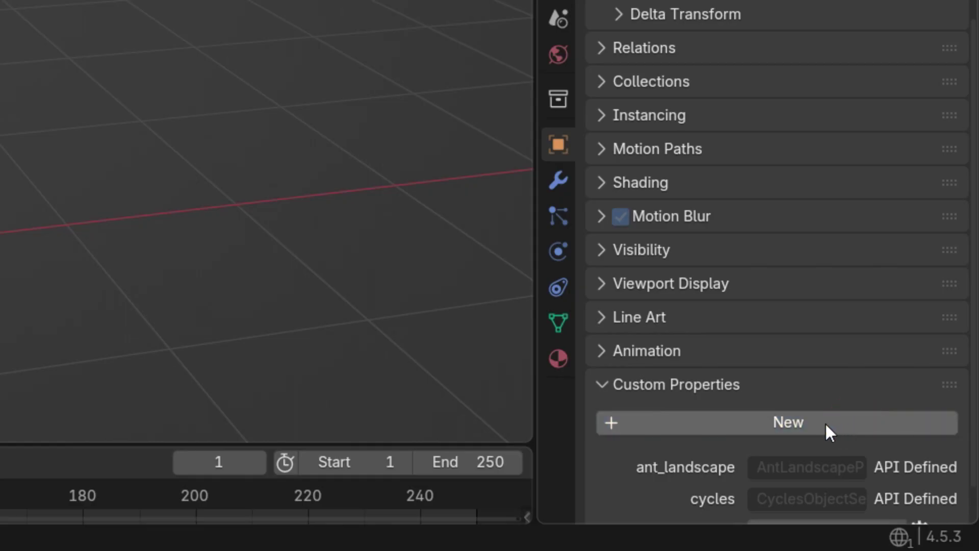
{"action": "scroll", "coordinate": [825, 422], "scroll_direction": "down", "scroll_amount": 1}
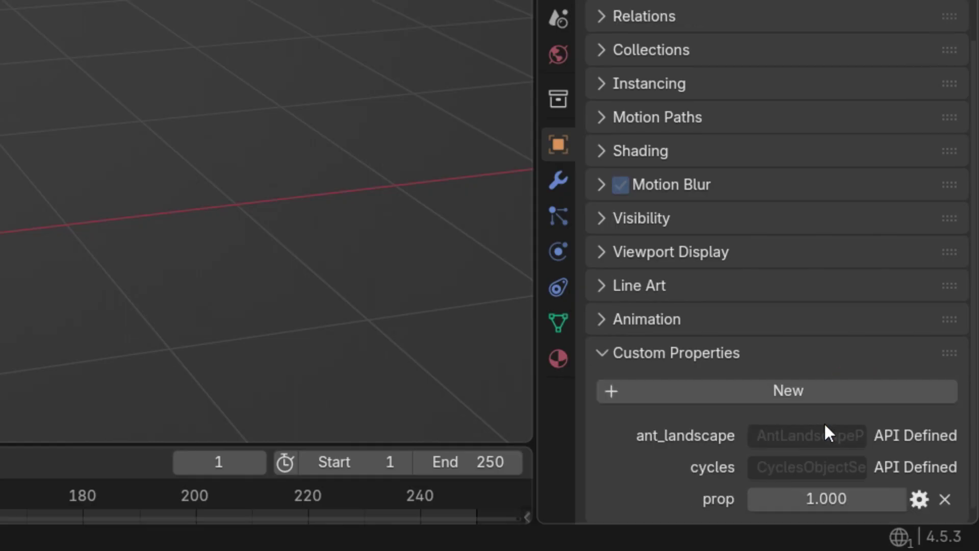
{"action": "left_click", "coordinate": [921, 501]}
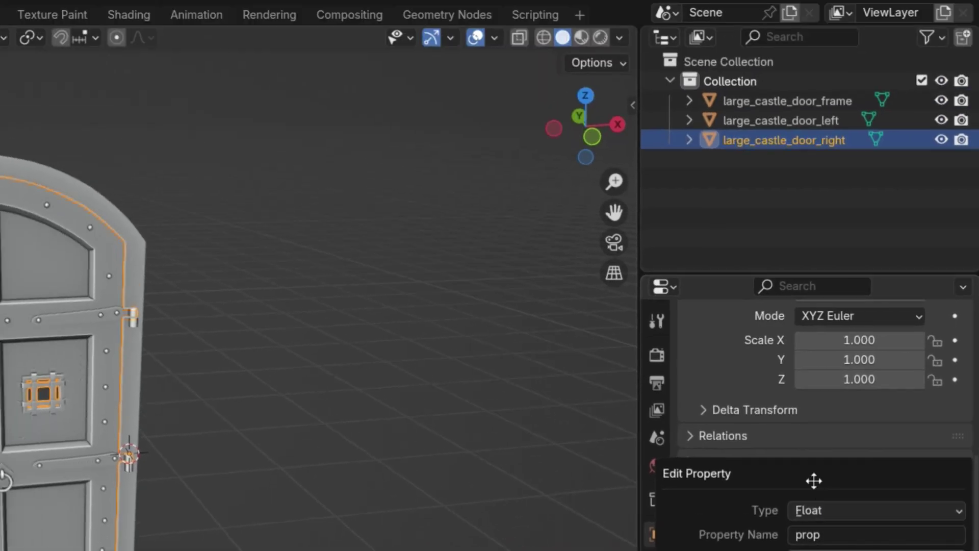
{"action": "left_click_drag", "start_coordinate": [814, 481], "coordinate": [334, 180]}
Name the new custom property 'Door Open'.
{"action": "left_click", "coordinate": [357, 234]}
{"action": "type", "text": "Door Open"}
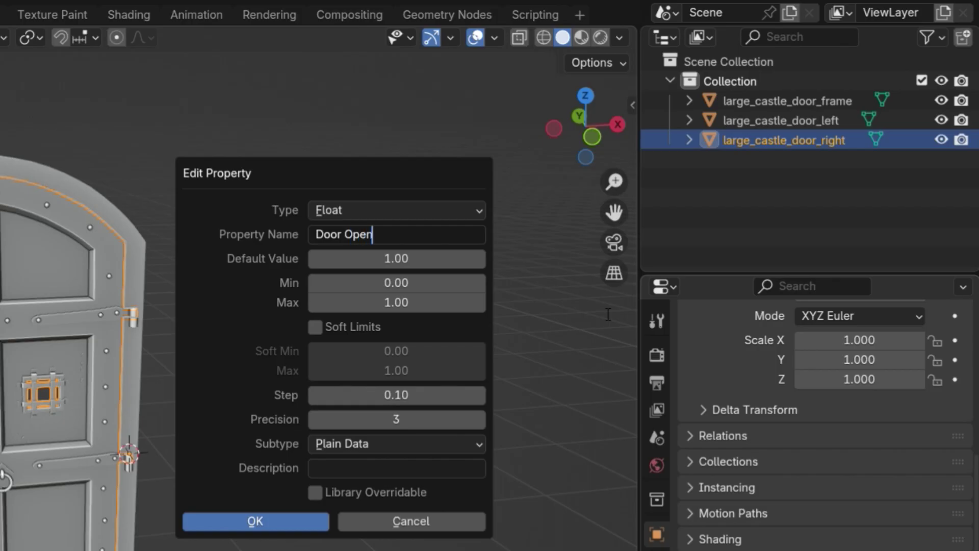
{"action": "key", "text": "Return"}
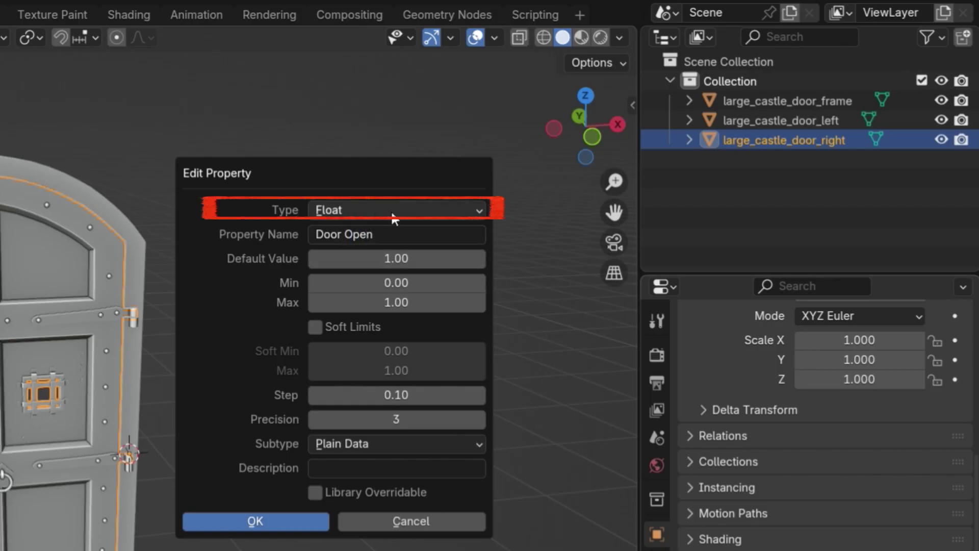
Try the Door Open property as Float, then as Integer with different defaults.
{"action": "left_click", "coordinate": [415, 209]}
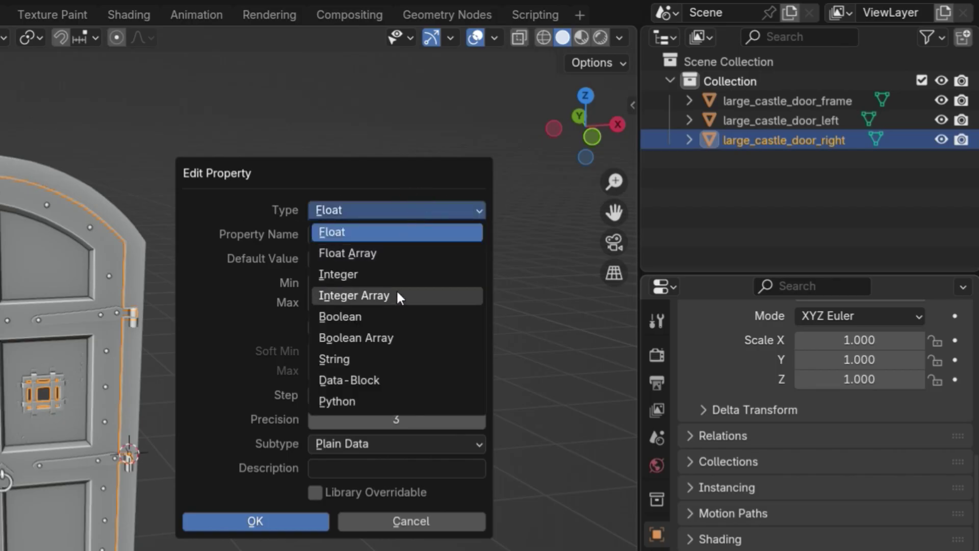
{"action": "left_click", "coordinate": [390, 233]}
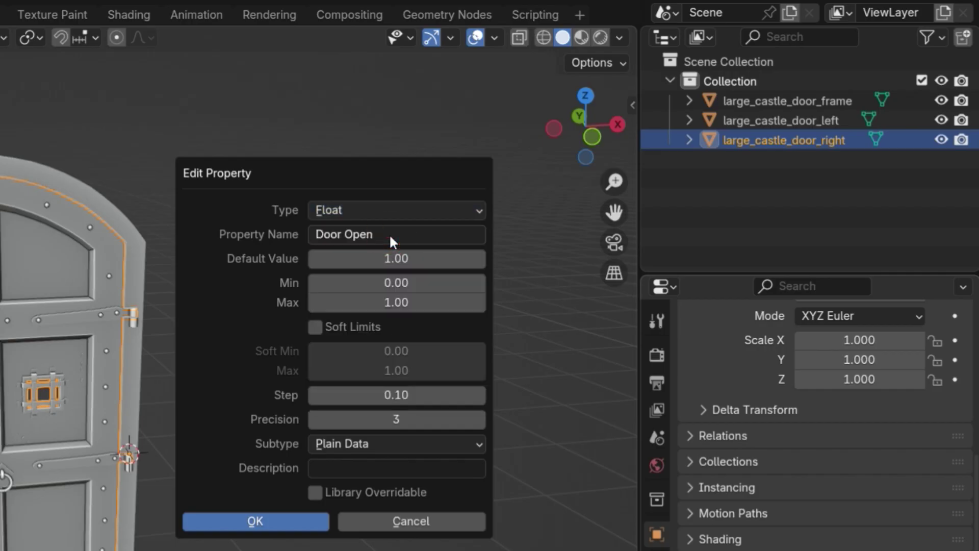
{"action": "mouse_move", "coordinate": [377, 259]}
{"action": "left_mouse_down"}
{"action": "mouse_move", "coordinate": [634, 258]}
{"action": "mouse_move", "coordinate": [378, 256]}
{"action": "left_mouse_up"}
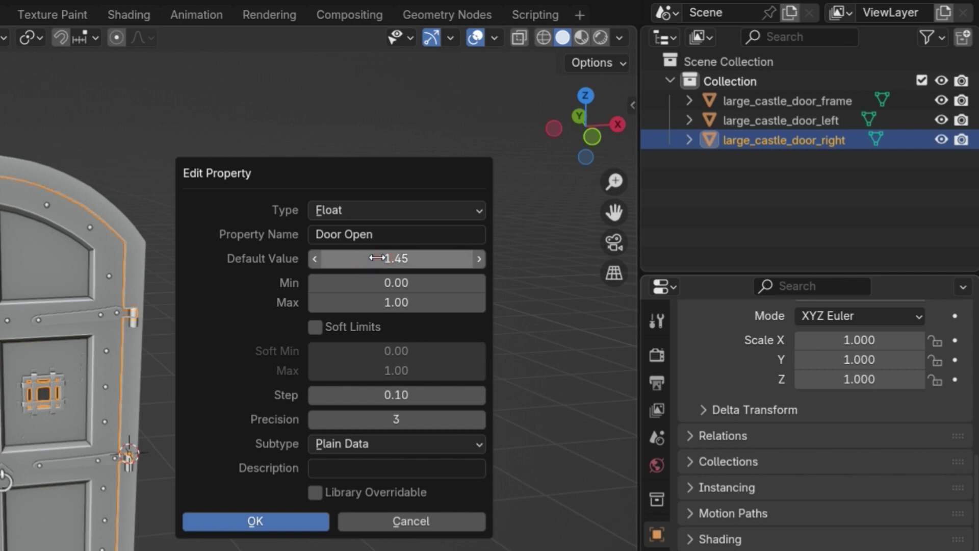
{"action": "left_click", "coordinate": [388, 201]}
{"action": "left_click", "coordinate": [384, 270]}
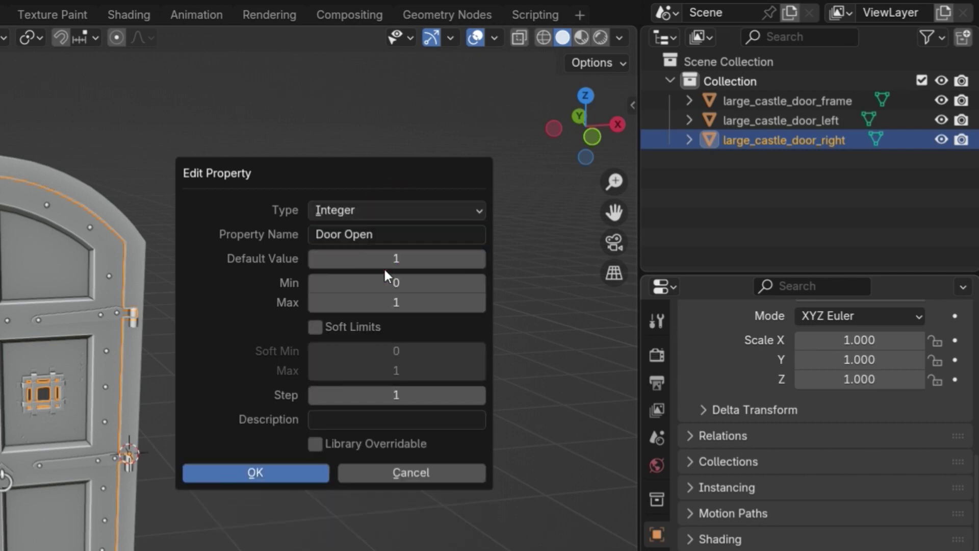
{"action": "mouse_move", "coordinate": [437, 265]}
{"action": "left_mouse_down"}
{"action": "mouse_move", "coordinate": [636, 265]}
{"action": "mouse_move", "coordinate": [320, 264]}
{"action": "mouse_move", "coordinate": [443, 265]}
{"action": "left_mouse_up"}
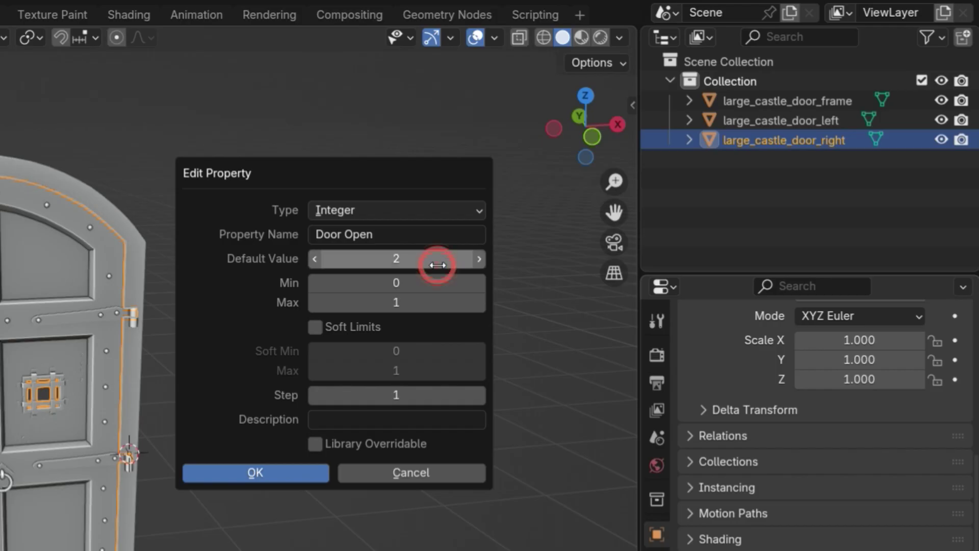
Set the Door Open property back to Float with a default value of 0.
{"action": "left_click", "coordinate": [430, 198]}
{"action": "left_click", "coordinate": [387, 226]}
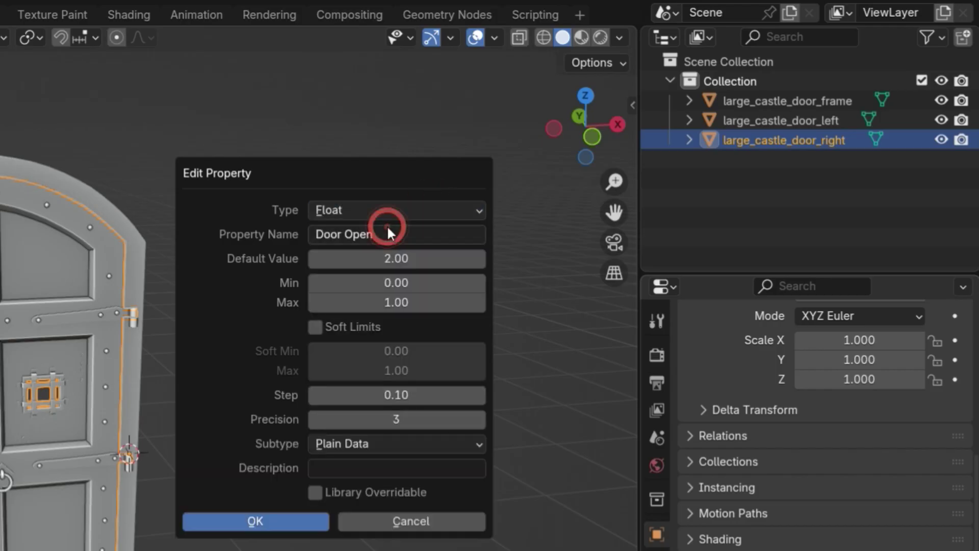
{"action": "left_click", "coordinate": [452, 262]}
{"action": "type", "text": "0"}
{"action": "key", "text": "Return"}
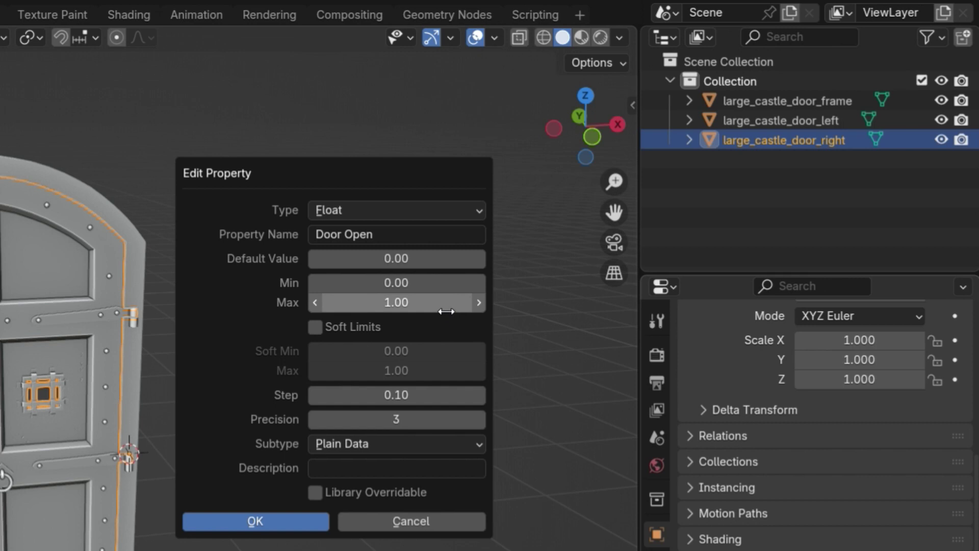
Leave Soft Limits off and set the property's step to 0.1.
{"action": "left_click", "coordinate": [316, 328]}
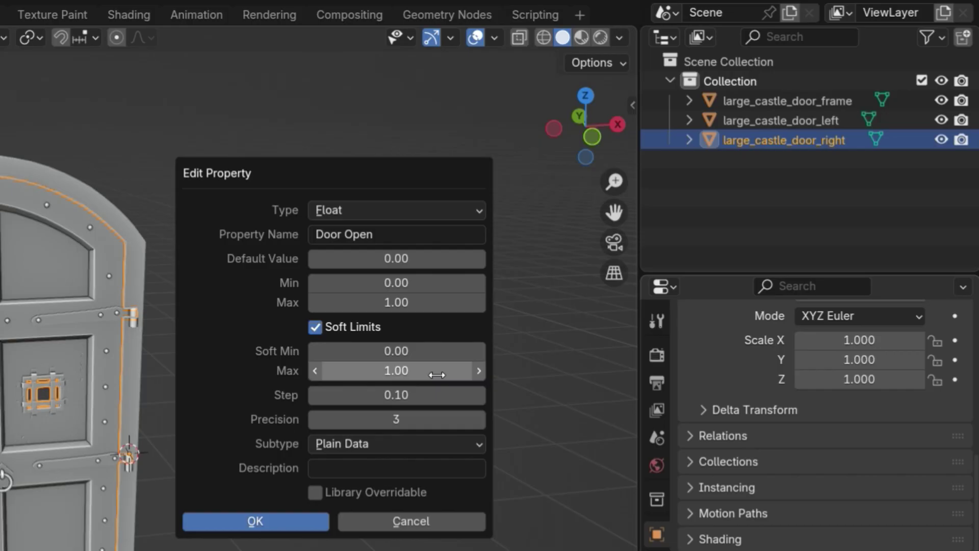
{"action": "left_click", "coordinate": [311, 329]}
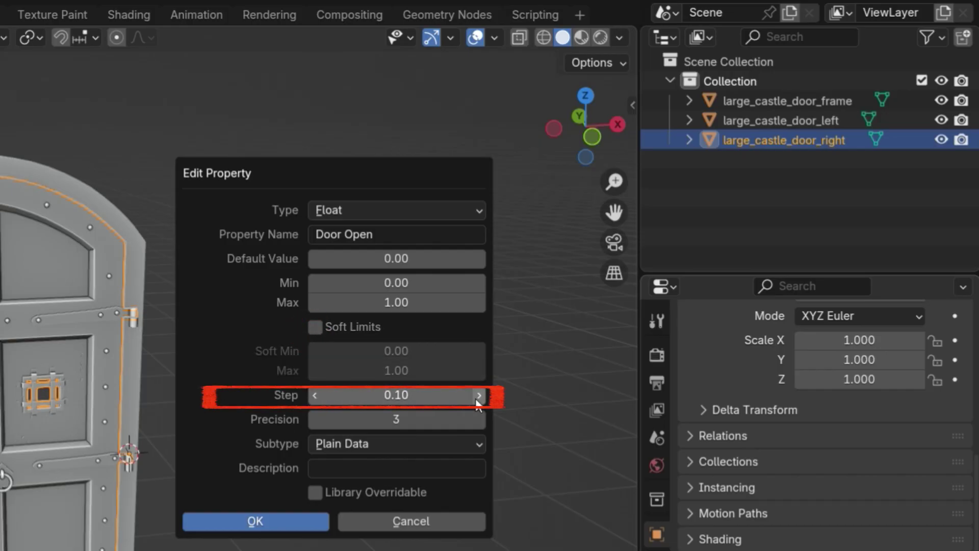
{"action": "left_click_drag", "start_coordinate": [478, 396], "coordinate": [437, 395]}
{"action": "left_click", "coordinate": [438, 395]}
{"action": "type", "text": "0.1"}
{"action": "key", "text": "Return"}
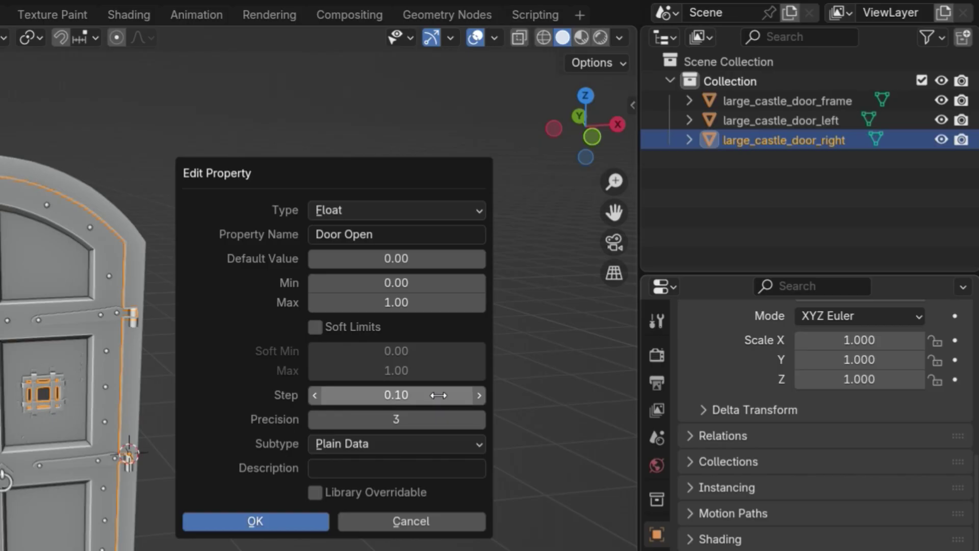
Set precision to 2, keep Plain Data subtype, and confirm the Door Open property.
{"action": "left_click_drag", "start_coordinate": [407, 418], "coordinate": [431, 419]}
{"action": "left_click", "coordinate": [412, 414]}
{"action": "type", "text": "2"}
{"action": "key", "text": "Return"}
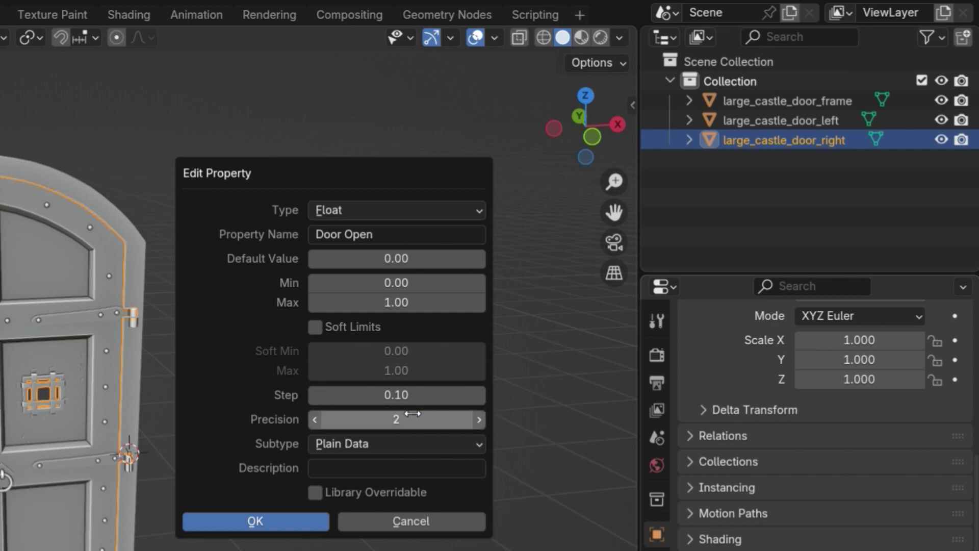
{"action": "left_click", "coordinate": [411, 442]}
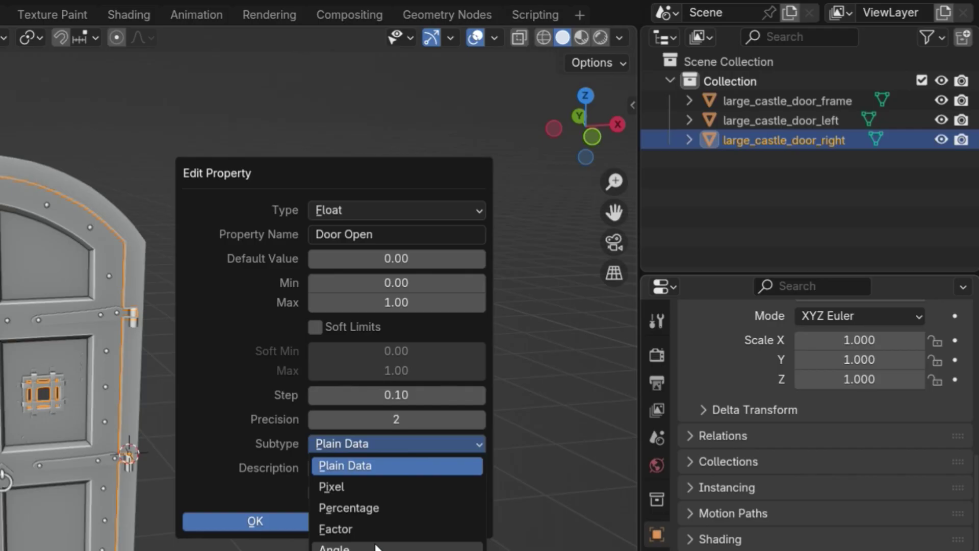
{"action": "left_click", "coordinate": [392, 468]}
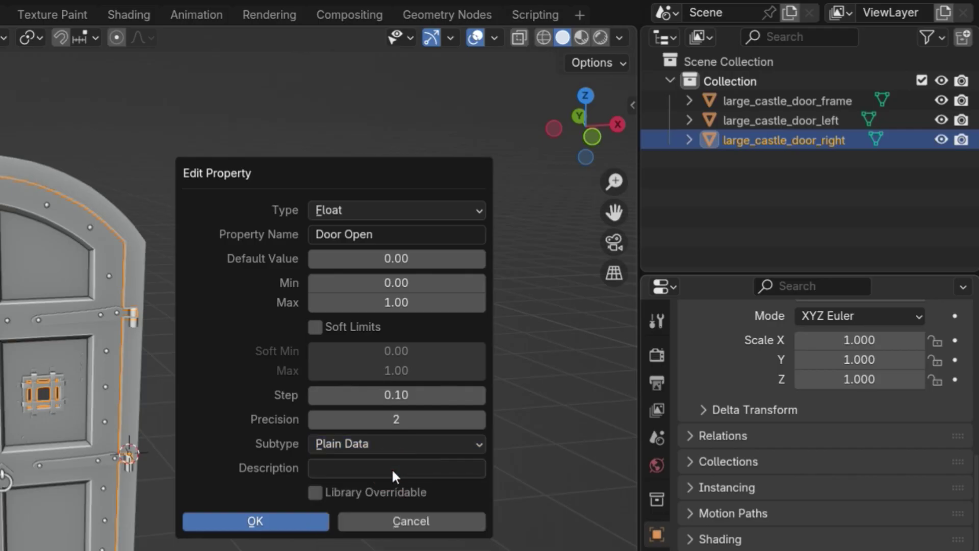
{"action": "left_click", "coordinate": [393, 470]}
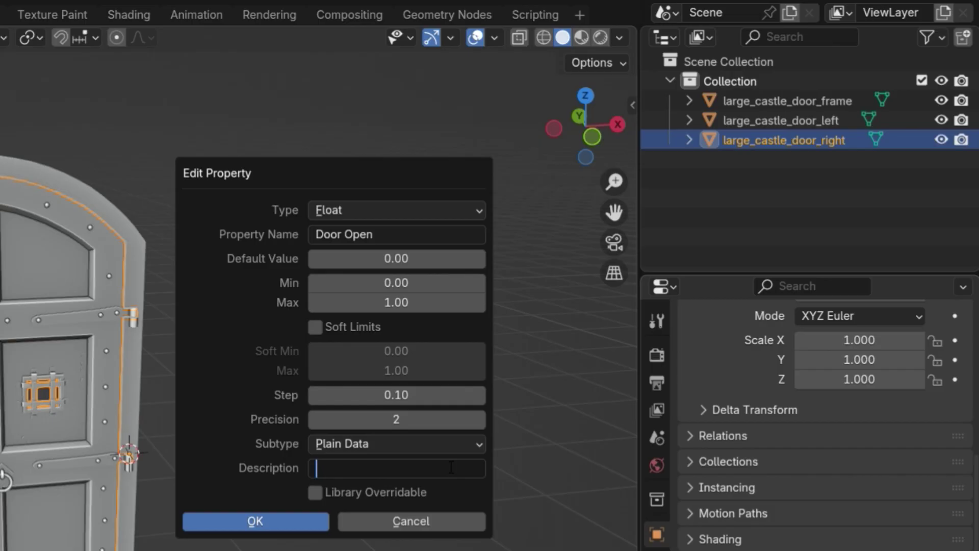
{"action": "left_click", "coordinate": [284, 519]}
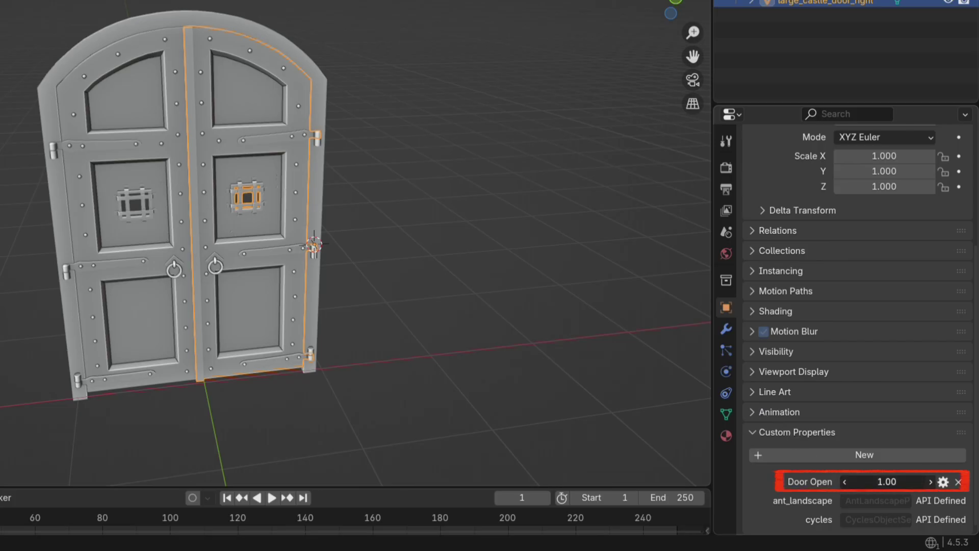
Show Door Open in the N-panel Item tab, sweep it 0–1, and test-swing the door's Z rotation.
{"action": "mouse_move", "coordinate": [888, 482]}
{"action": "left_mouse_down"}
{"action": "mouse_move", "coordinate": [865, 481]}
{"action": "mouse_move", "coordinate": [884, 486]}
{"action": "left_mouse_up"}
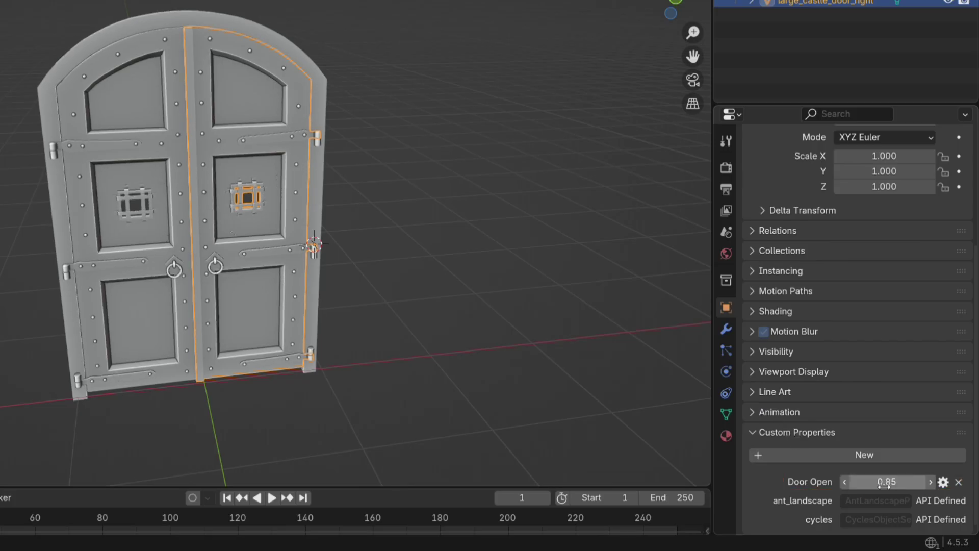
{"action": "key", "text": "n"}
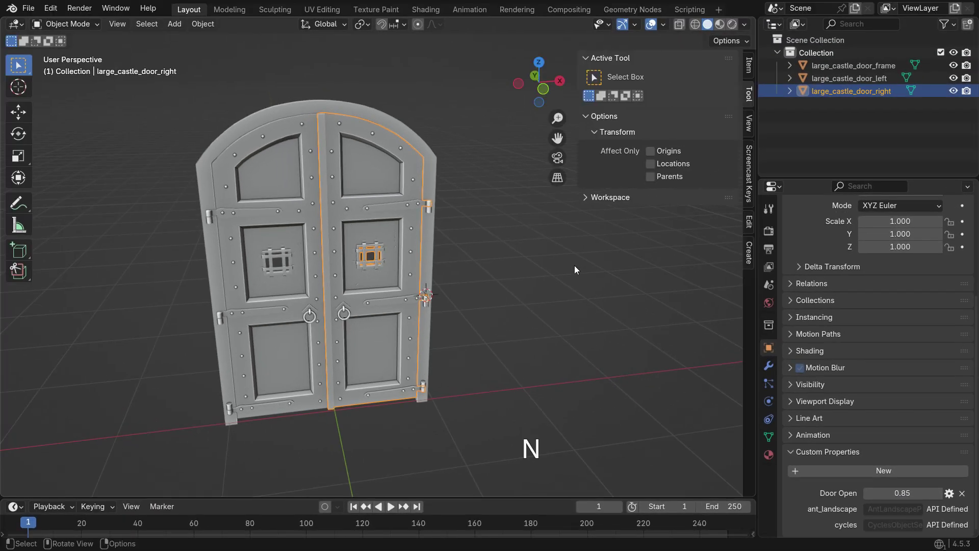
{"action": "left_click", "coordinate": [749, 66]}
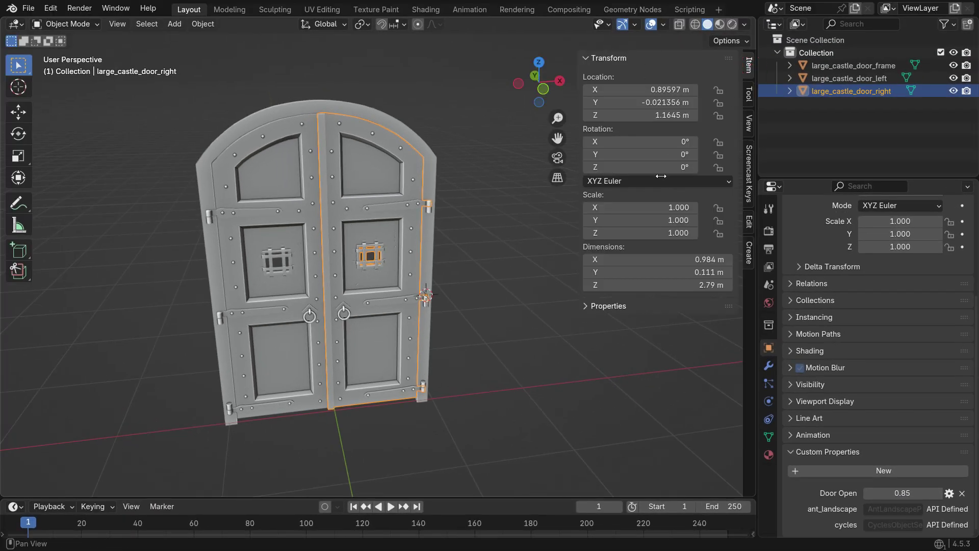
{"action": "left_click", "coordinate": [587, 307]}
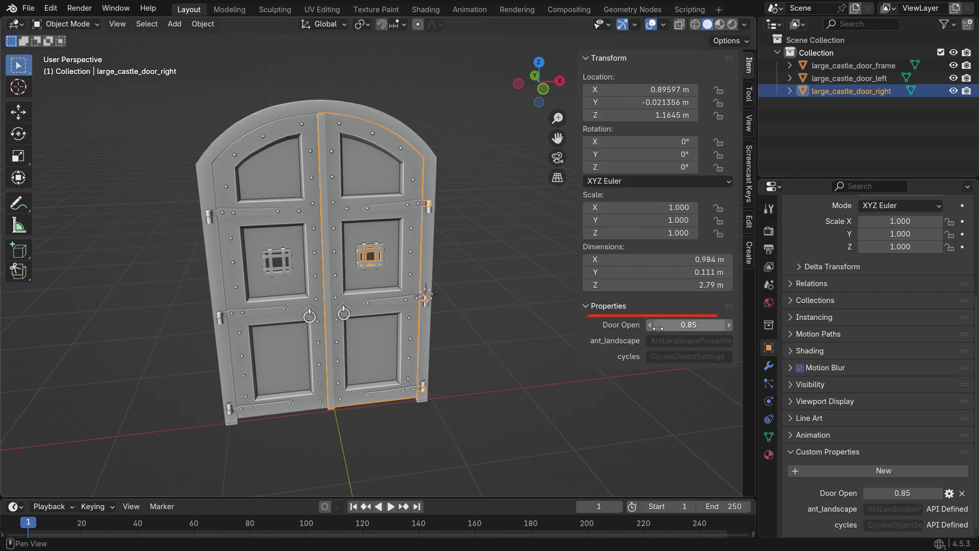
{"action": "left_click_drag", "start_coordinate": [705, 328], "coordinate": [671, 328]}
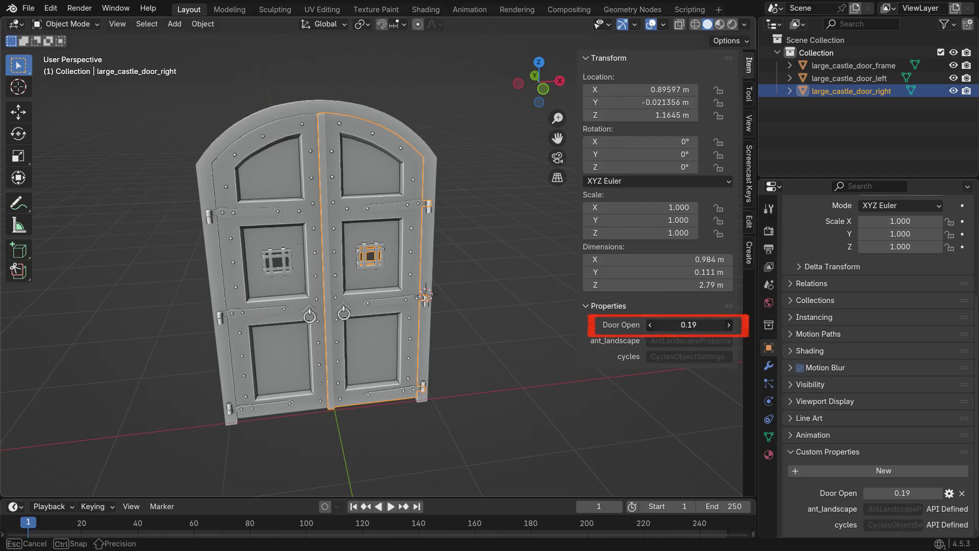
{"action": "mouse_move", "coordinate": [689, 324]}
{"action": "left_mouse_down"}
{"action": "mouse_move", "coordinate": [678, 324]}
{"action": "mouse_move", "coordinate": [724, 325]}
{"action": "mouse_move", "coordinate": [674, 325]}
{"action": "mouse_move", "coordinate": [704, 328]}
{"action": "left_mouse_up"}
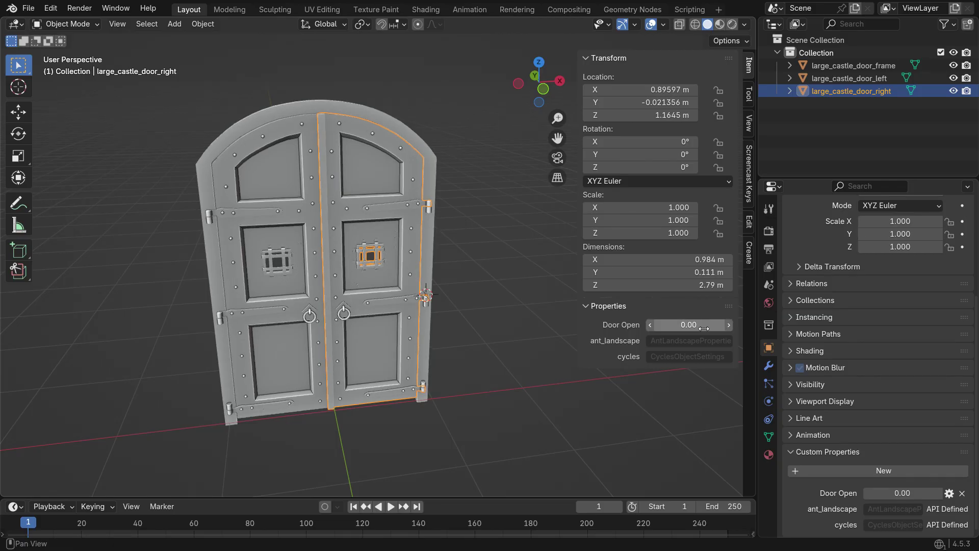
{"action": "mouse_move", "coordinate": [638, 167]}
{"action": "left_mouse_down"}
{"action": "mouse_move", "coordinate": [717, 167]}
{"action": "mouse_move", "coordinate": [658, 167]}
{"action": "mouse_move", "coordinate": [692, 167]}
{"action": "mouse_move", "coordinate": [673, 166]}
{"action": "left_mouse_up"}
Reset the door's Z rotation to 0° and add a driver to it.
{"action": "key", "text": "BackSpace"}
{"action": "right_click", "coordinate": [623, 168]}
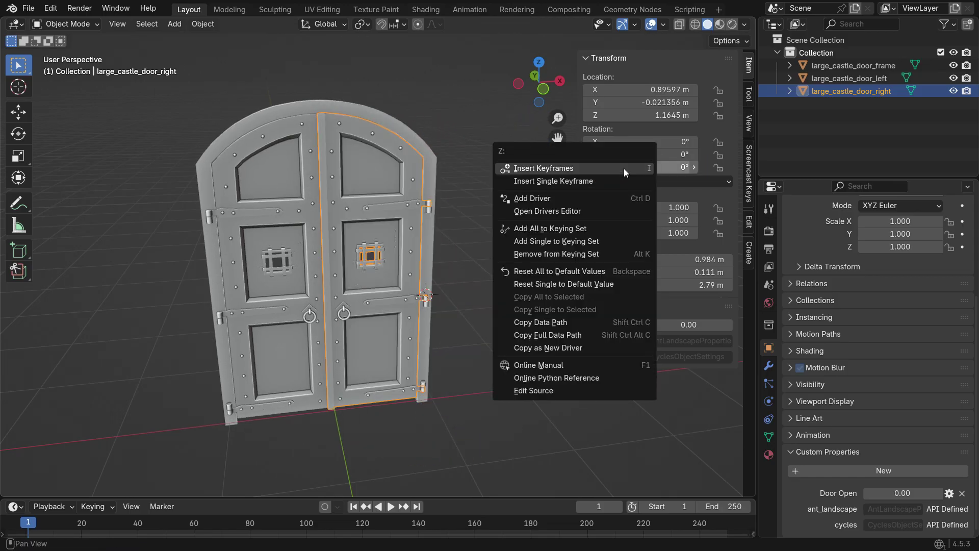
{"action": "left_click", "coordinate": [596, 203]}
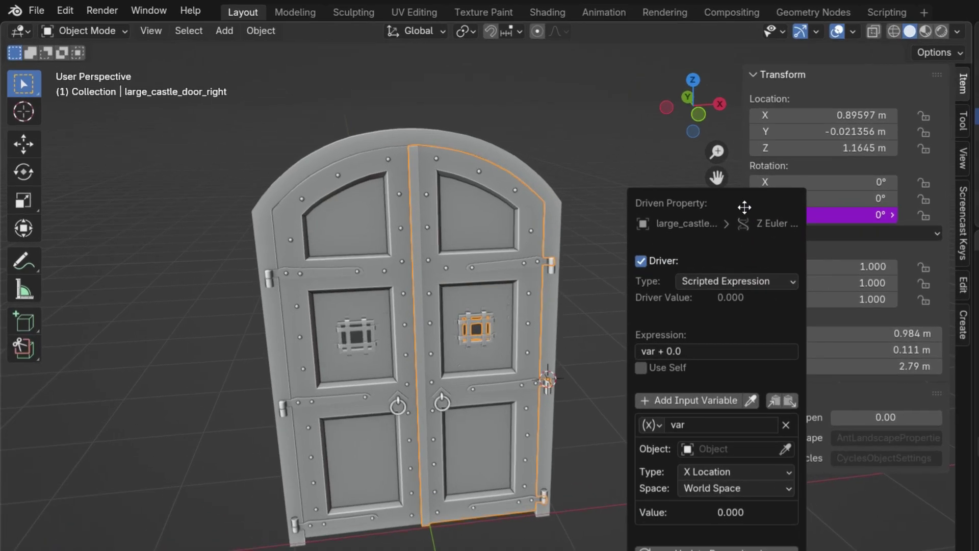
{"action": "left_click_drag", "start_coordinate": [578, 159], "coordinate": [503, 82]}
Make the driver variable a Single Property reading from the right door Object.
{"action": "left_click", "coordinate": [562, 325]}
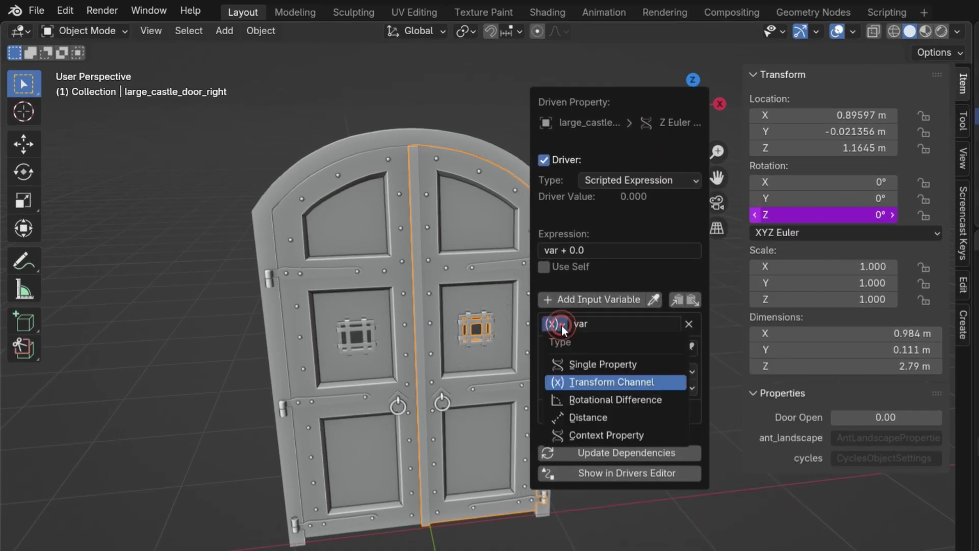
{"action": "left_click", "coordinate": [635, 369]}
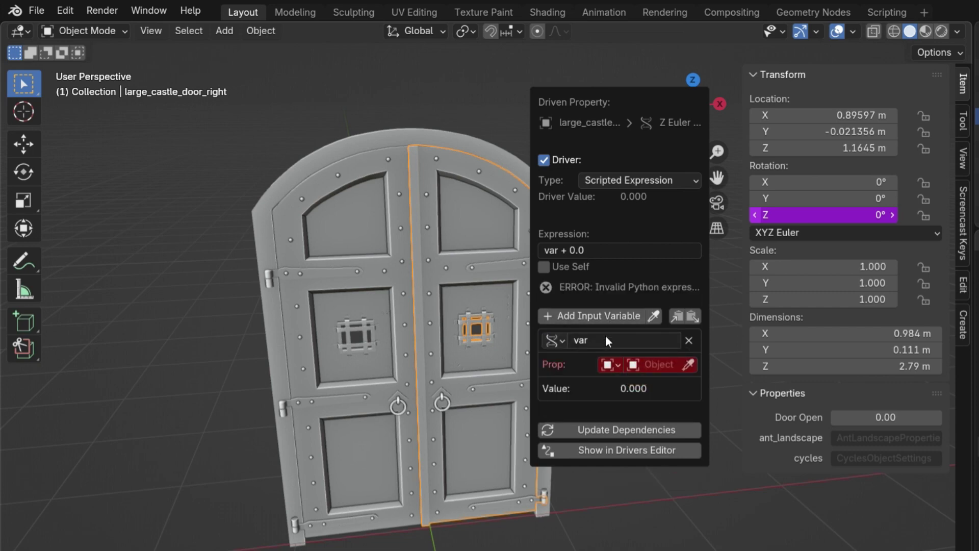
{"action": "left_click", "coordinate": [608, 366]}
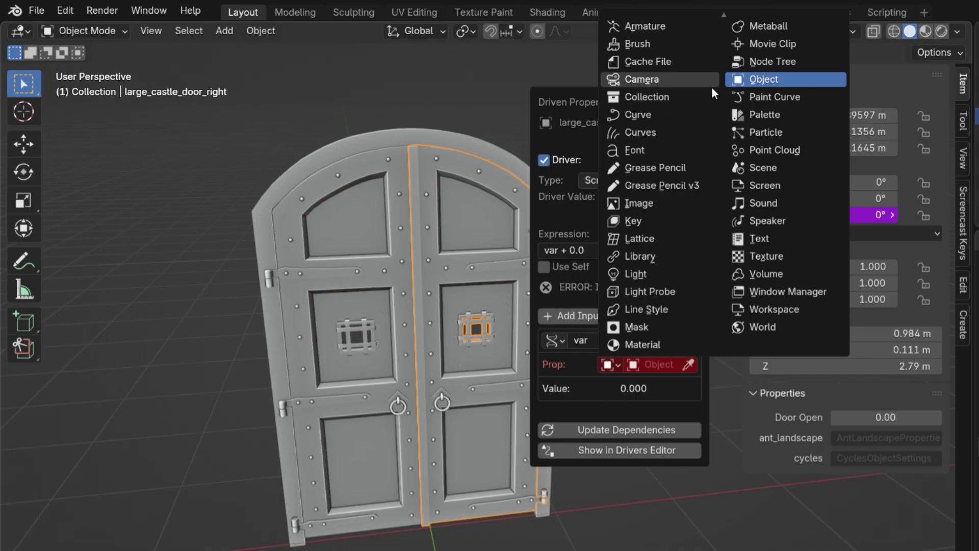
{"action": "left_click", "coordinate": [605, 366]}
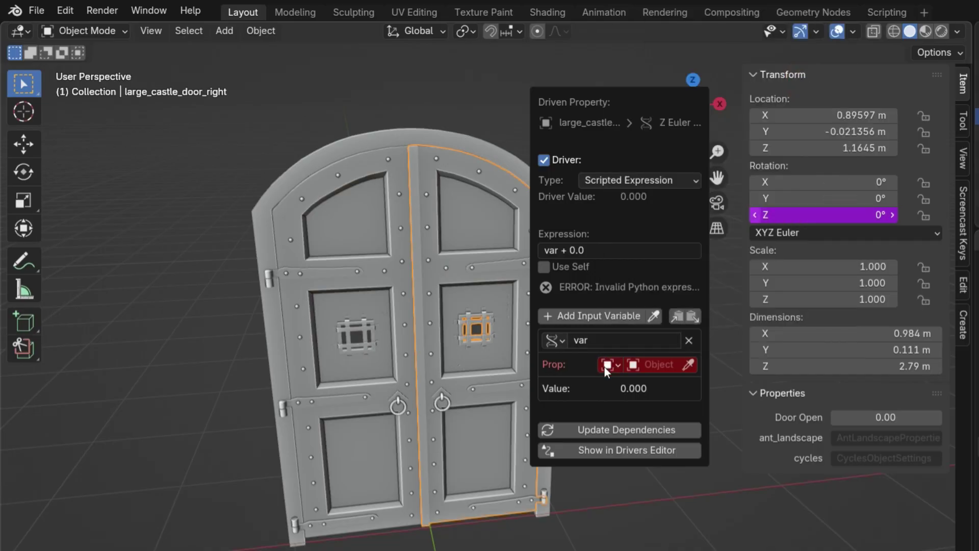
{"action": "left_click", "coordinate": [687, 365]}
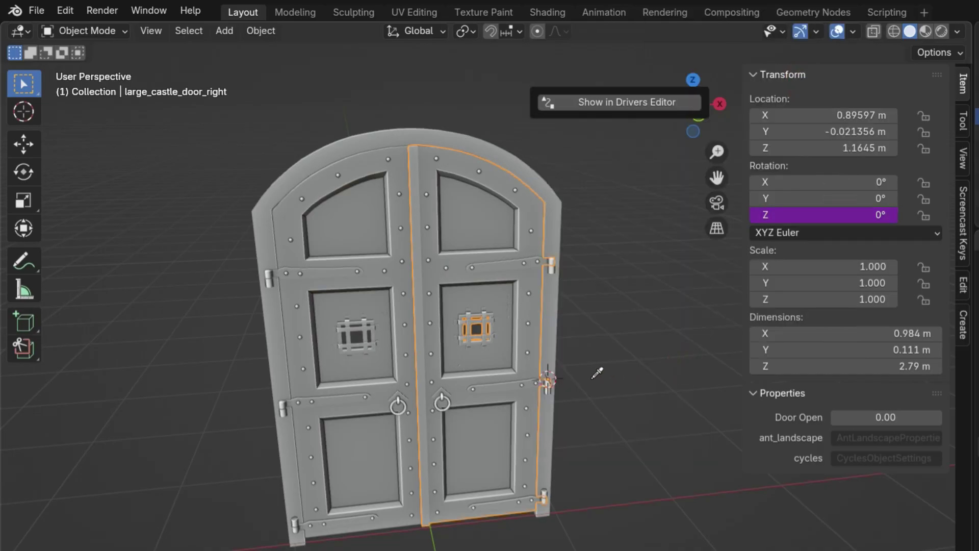
{"action": "left_click", "coordinate": [522, 310]}
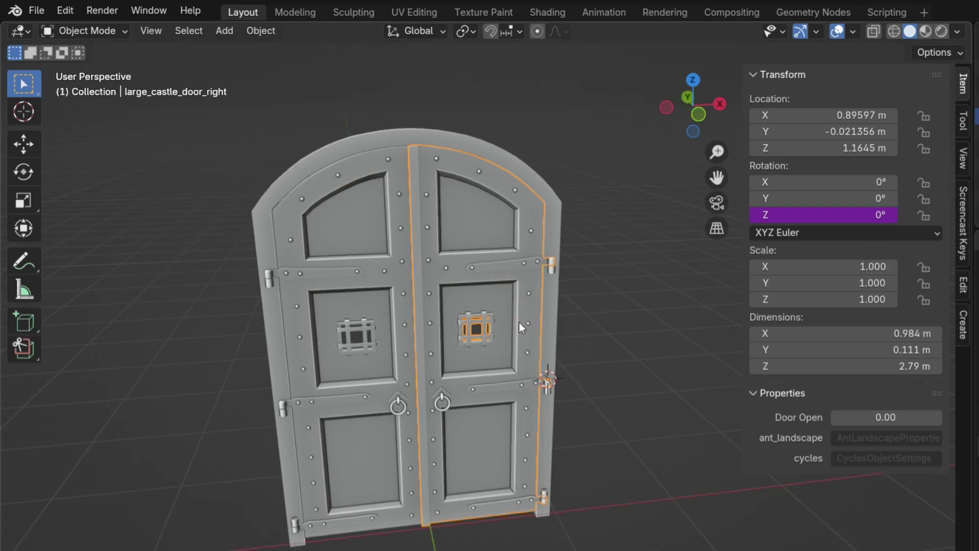
In Edit Driver, set the variable's path to ["Door Open"].
{"action": "right_click", "coordinate": [819, 213]}
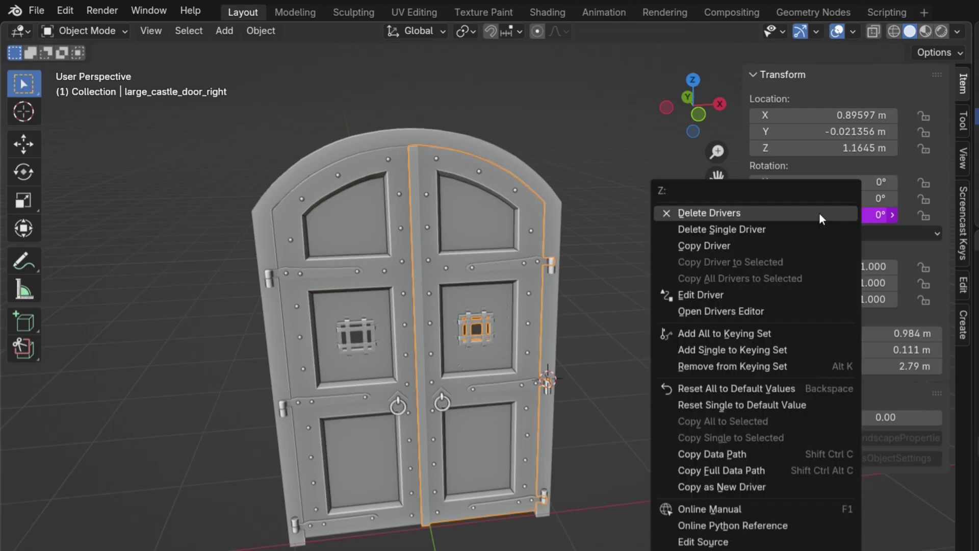
{"action": "left_click", "coordinate": [745, 295]}
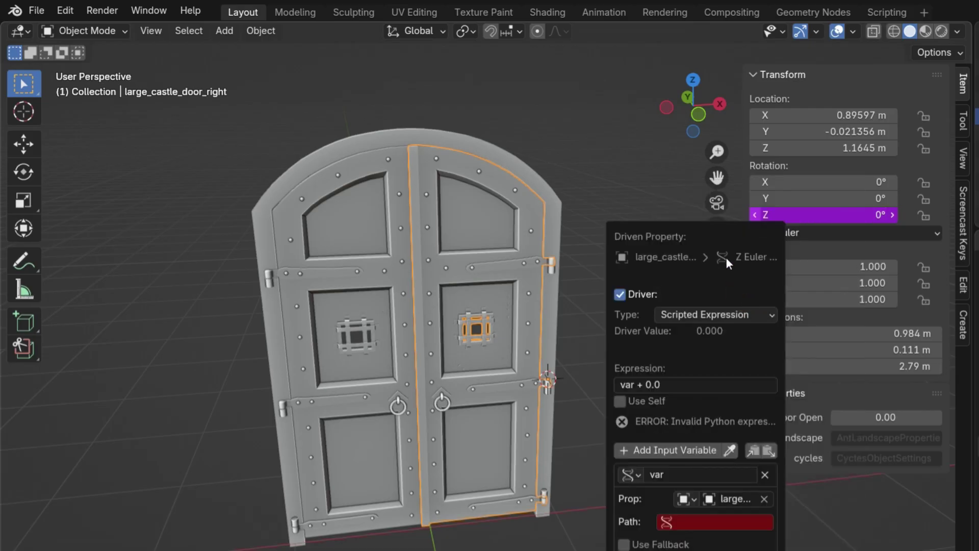
{"action": "mouse_move", "coordinate": [724, 252]}
{"action": "left_mouse_down"}
{"action": "mouse_move", "coordinate": [711, 222]}
{"action": "mouse_move", "coordinate": [697, 95]}
{"action": "left_mouse_up"}
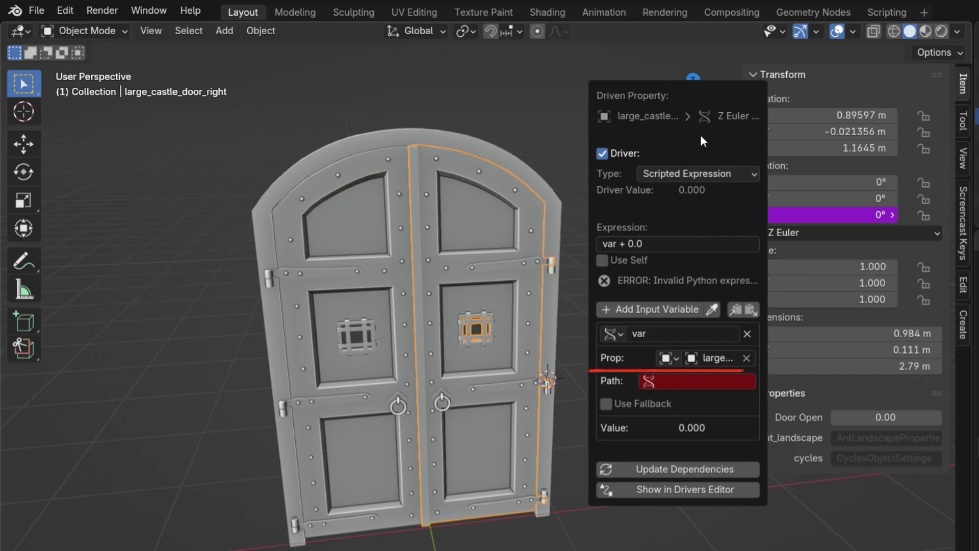
{"action": "left_click", "coordinate": [680, 384]}
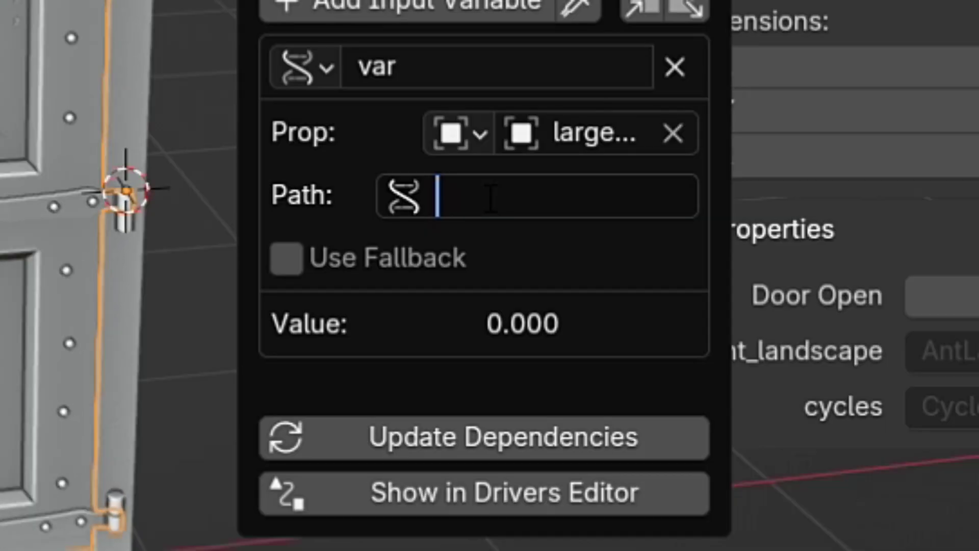
{"action": "type", "text": "[\""}
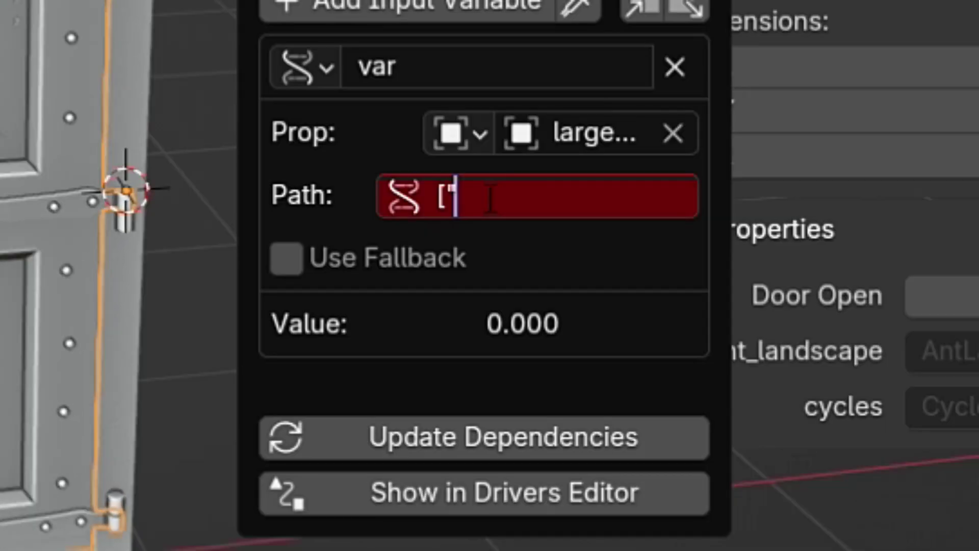
{"action": "type", "text": "Door Open"}
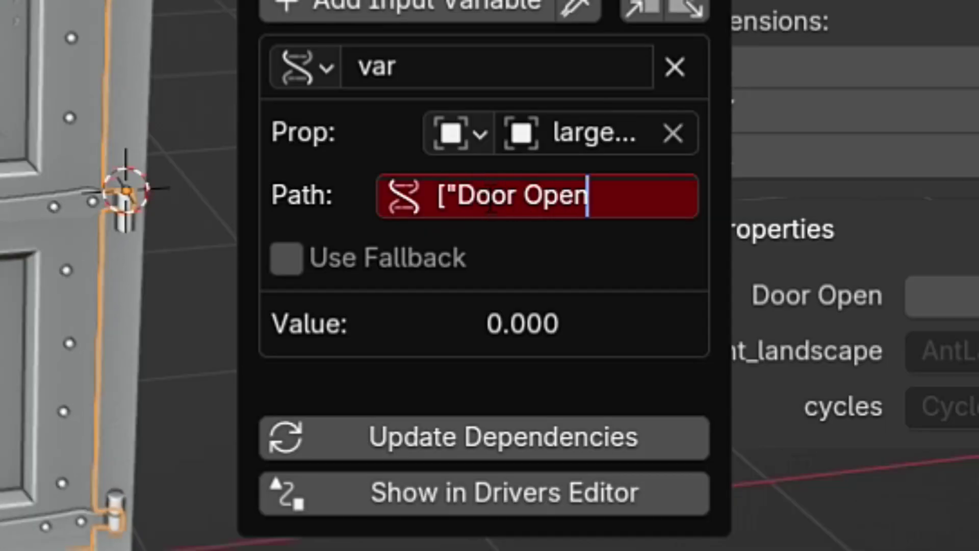
{"action": "type", "text": "\"]"}
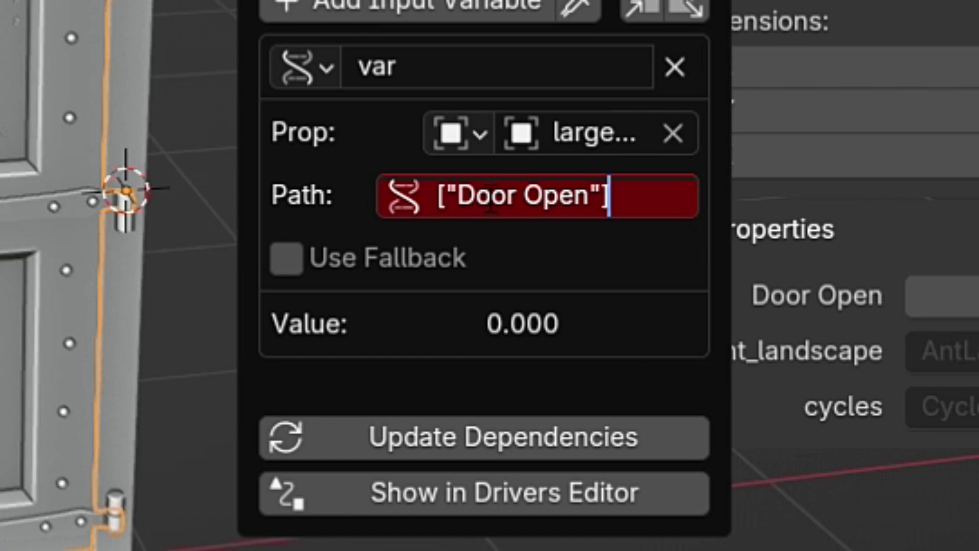
{"action": "key", "text": "Return"}
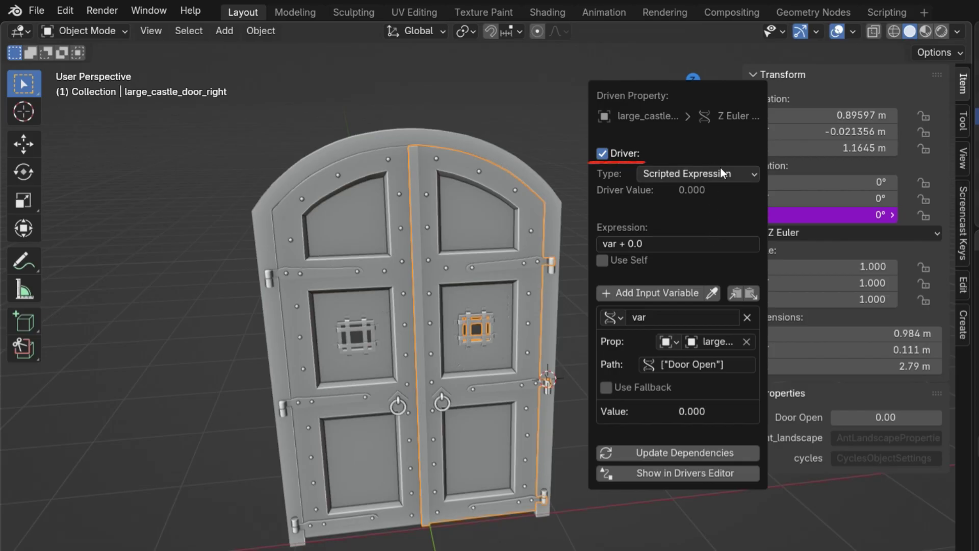
Keep Scripted Expression, change the expression from 'var + 0.0' to 'var*pi', and close the popover.
{"action": "left_click", "coordinate": [718, 170]}
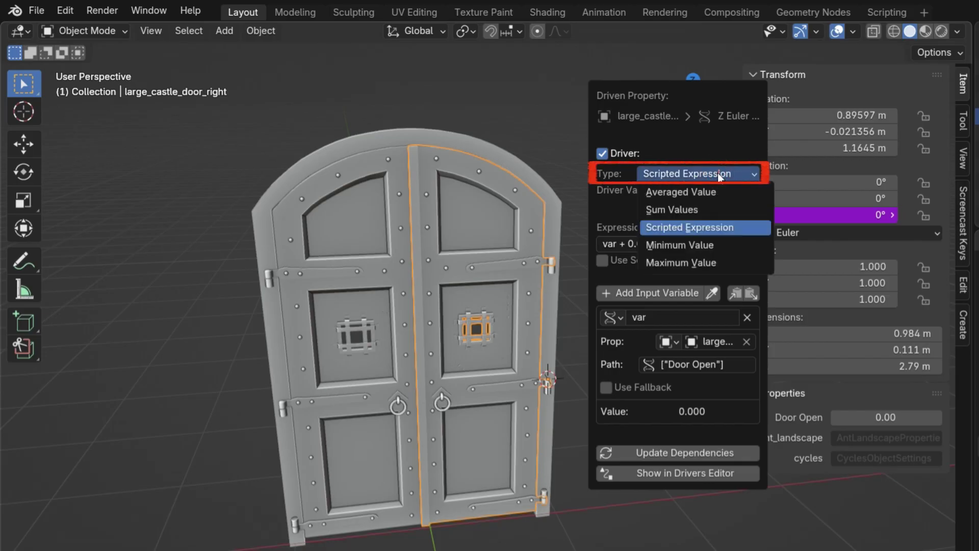
{"action": "left_click", "coordinate": [699, 226]}
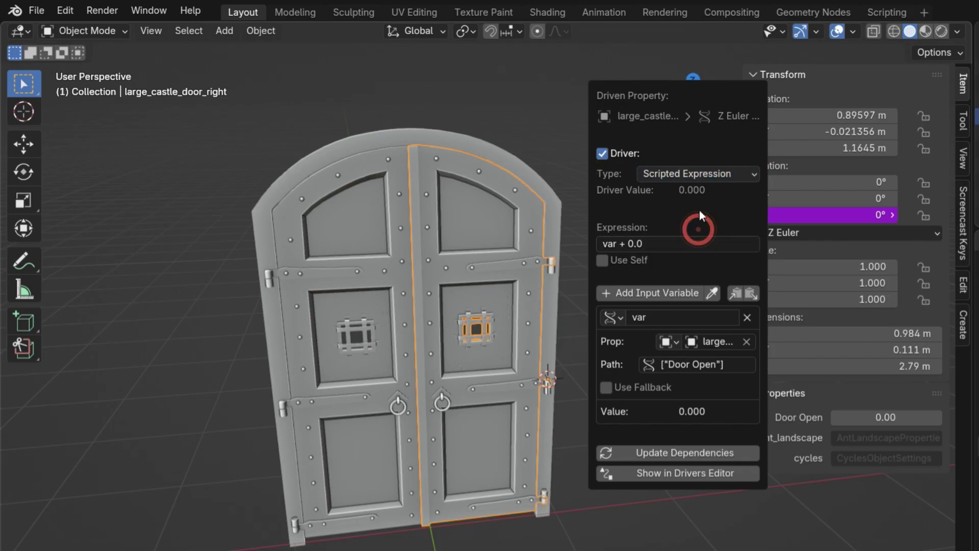
{"action": "left_click", "coordinate": [678, 242]}
{"action": "key", "text": "End"}
{"action": "key", "text": "BackSpace"}
{"action": "key", "text": "BackSpace"}
{"action": "key", "text": "BackSpace"}
{"action": "key", "text": "BackSpace"}
{"action": "key", "text": "BackSpace"}
{"action": "key", "text": "BackSpace"}
{"action": "type", "text": "*pi"}
{"action": "key", "text": "Return"}
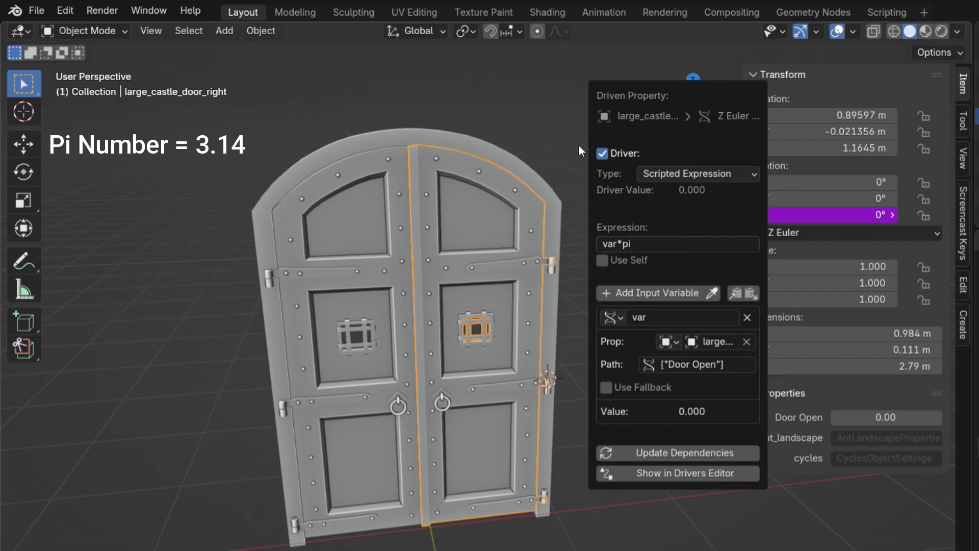
{"action": "left_click", "coordinate": [560, 121]}
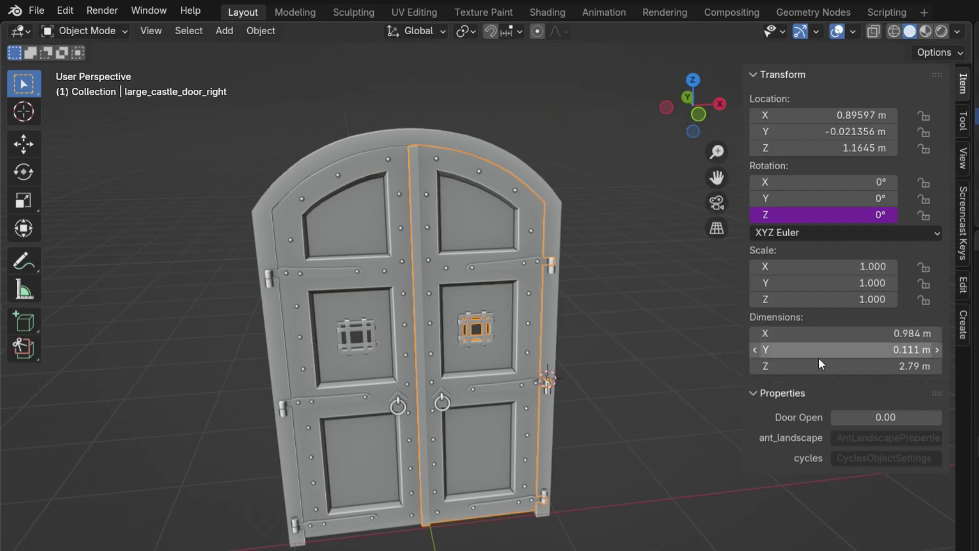
Raise Door Open to swing the door, then view the room scene in Rendered shading.
{"action": "left_click_drag", "start_coordinate": [886, 417], "coordinate": [907, 417]}
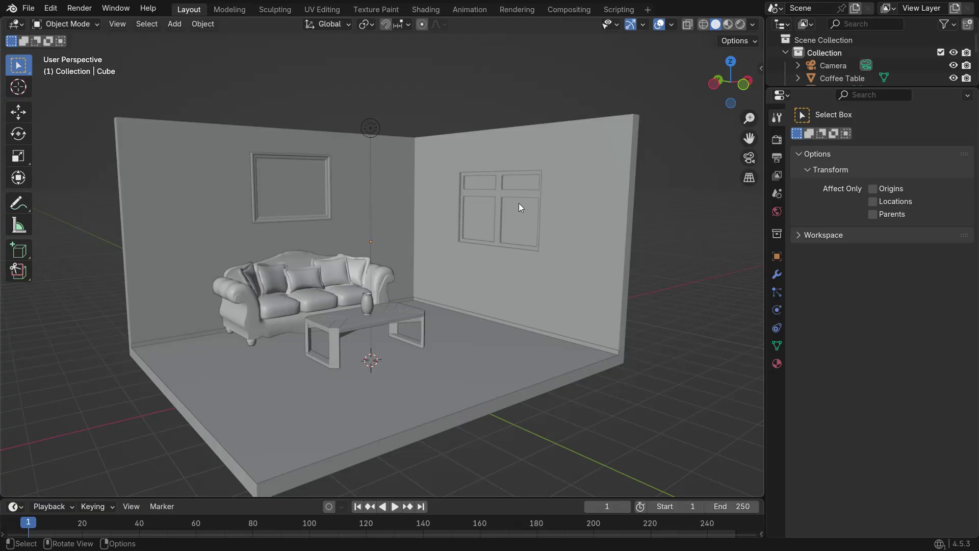
{"action": "key", "text": "z"}
{"action": "left_click", "coordinate": [514, 128]}
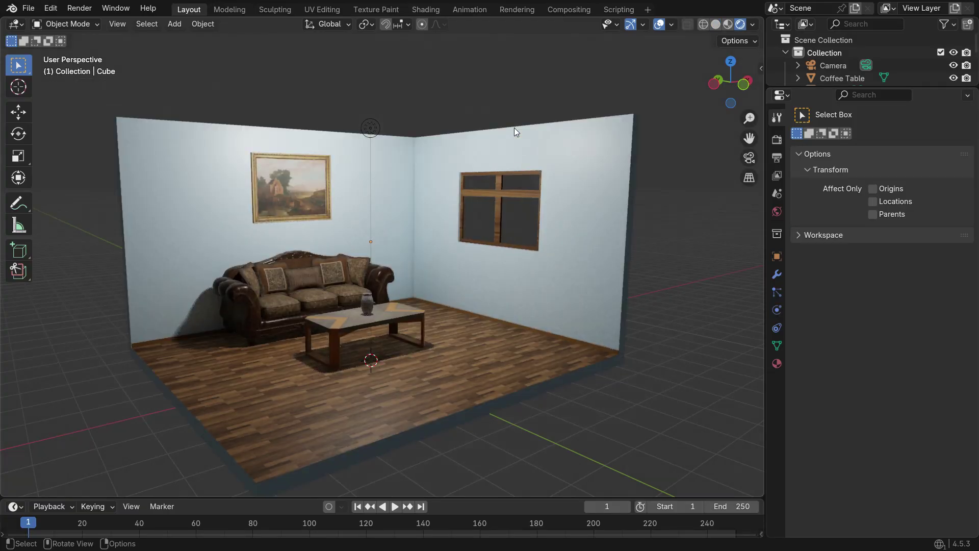
Select the point light, leaving it in place, and show its Object Data settings.
{"action": "left_click", "coordinate": [375, 126]}
{"action": "key", "text": "g"}
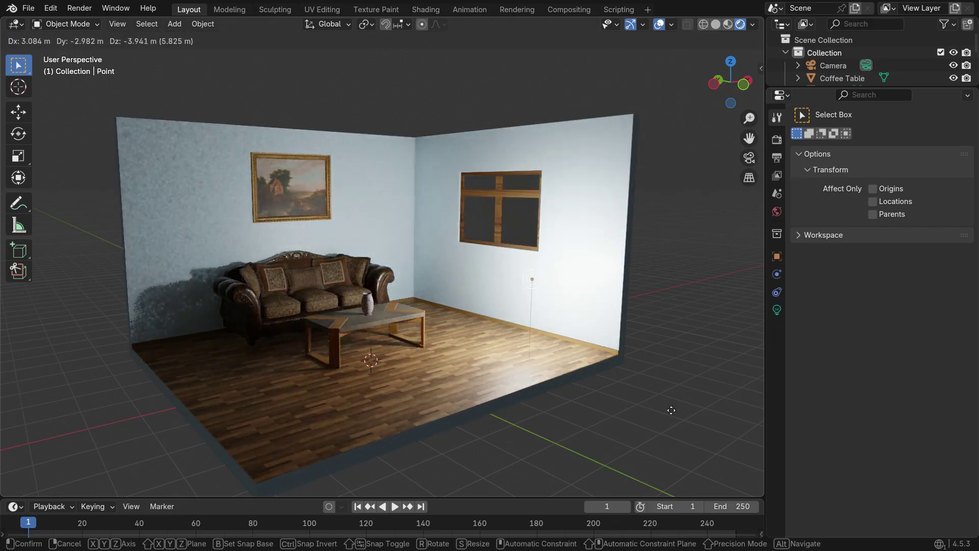
{"action": "key", "text": "Escape"}
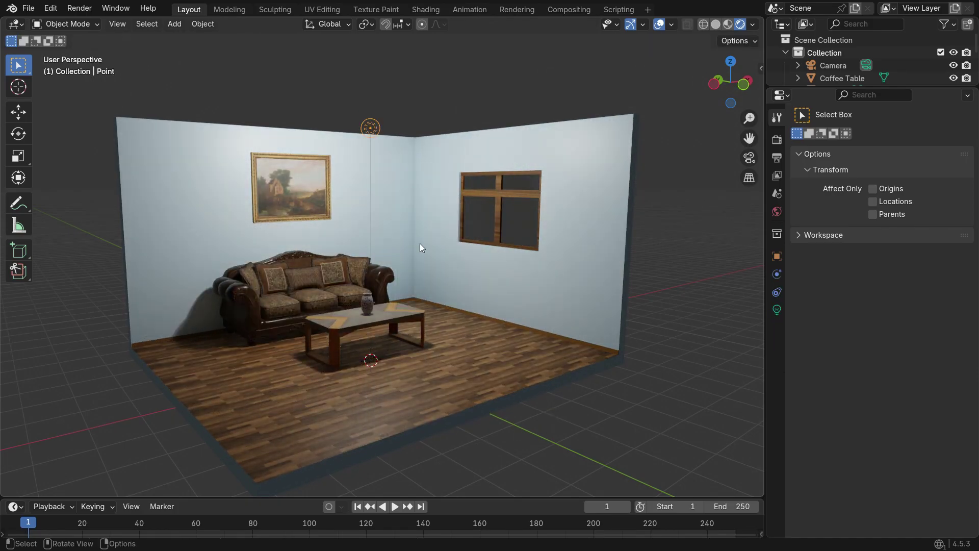
{"action": "left_click", "coordinate": [776, 309]}
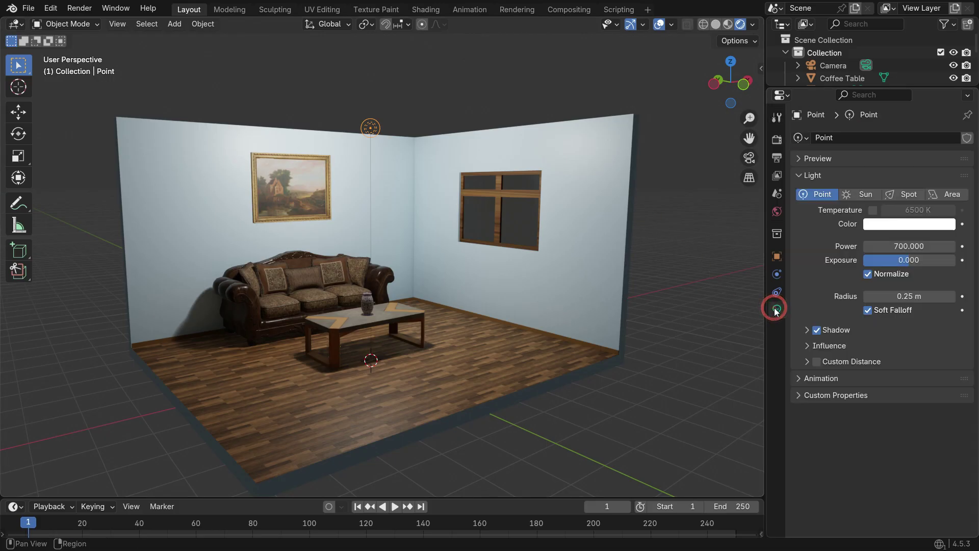
Add a new custom property to the point light and rename it 'Light Color'.
{"action": "left_click", "coordinate": [802, 394]}
{"action": "left_click", "coordinate": [916, 412]}
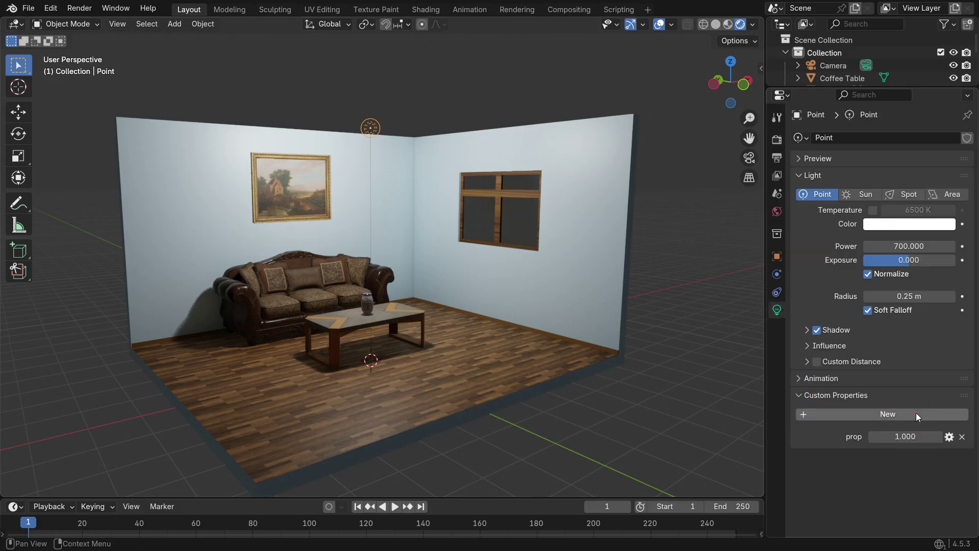
{"action": "left_click", "coordinate": [950, 437]}
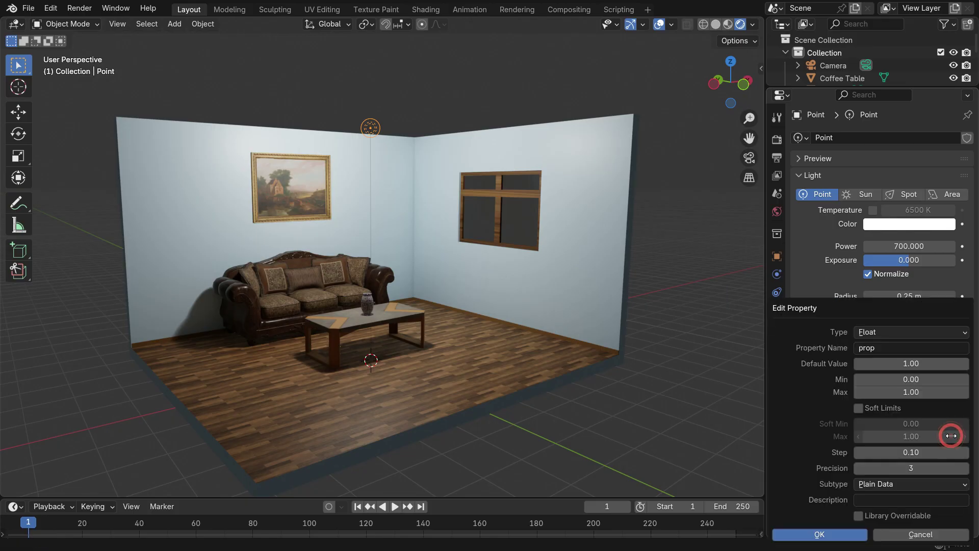
{"action": "left_click_drag", "start_coordinate": [822, 308], "coordinate": [623, 111]}
{"action": "left_click", "coordinate": [618, 153]}
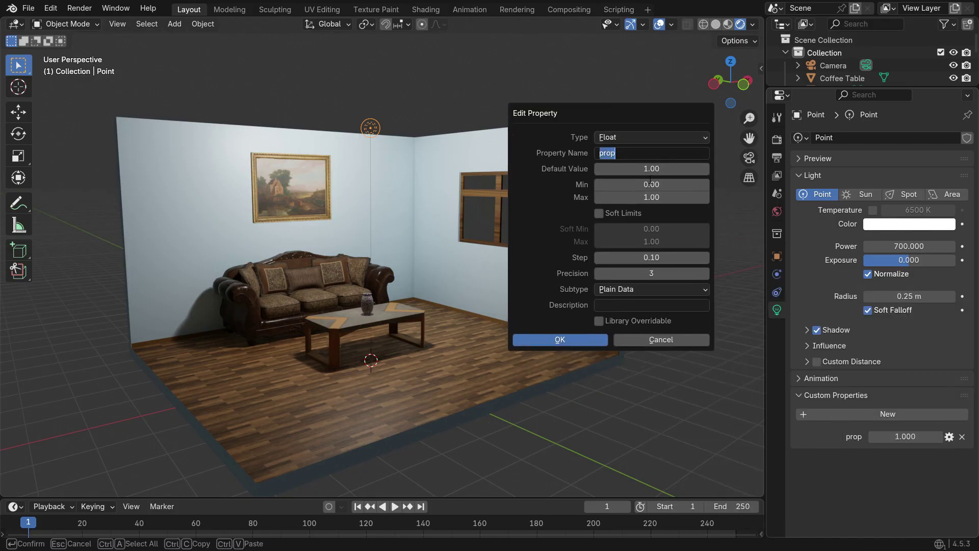
{"action": "type", "text": "Light Color"}
{"action": "key", "text": "Return"}
Make Light Color an Integer with default 0 and maximum 2, and apply.
{"action": "left_click", "coordinate": [620, 136]}
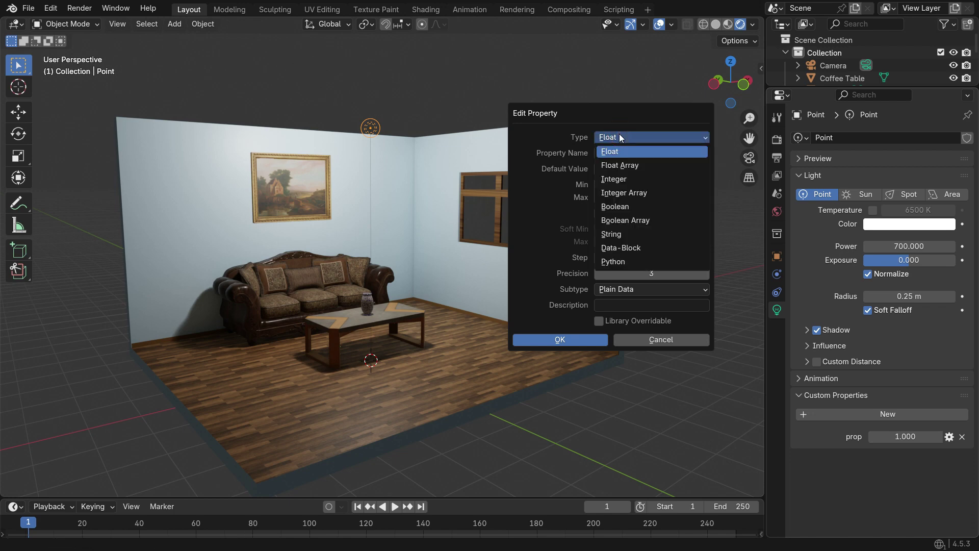
{"action": "left_click", "coordinate": [618, 180]}
{"action": "left_click", "coordinate": [672, 171]}
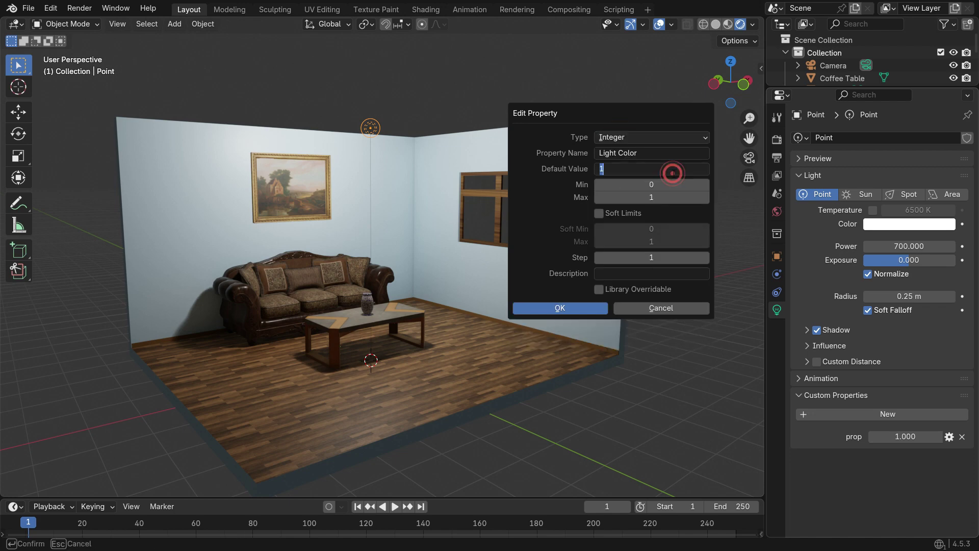
{"action": "type", "text": "0"}
{"action": "key", "text": "Return"}
{"action": "left_click", "coordinate": [672, 197]}
{"action": "type", "text": "2"}
{"action": "key", "text": "Return"}
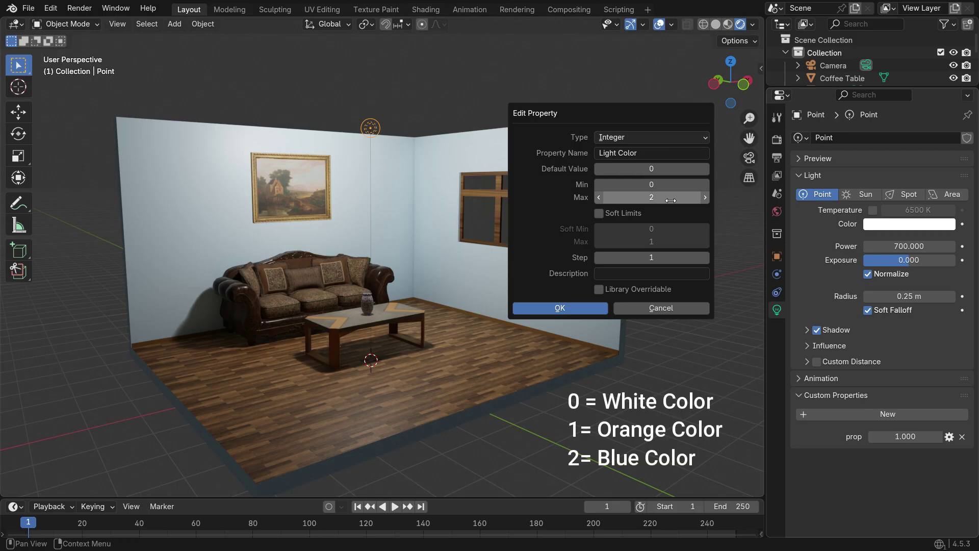
{"action": "left_click", "coordinate": [582, 311]}
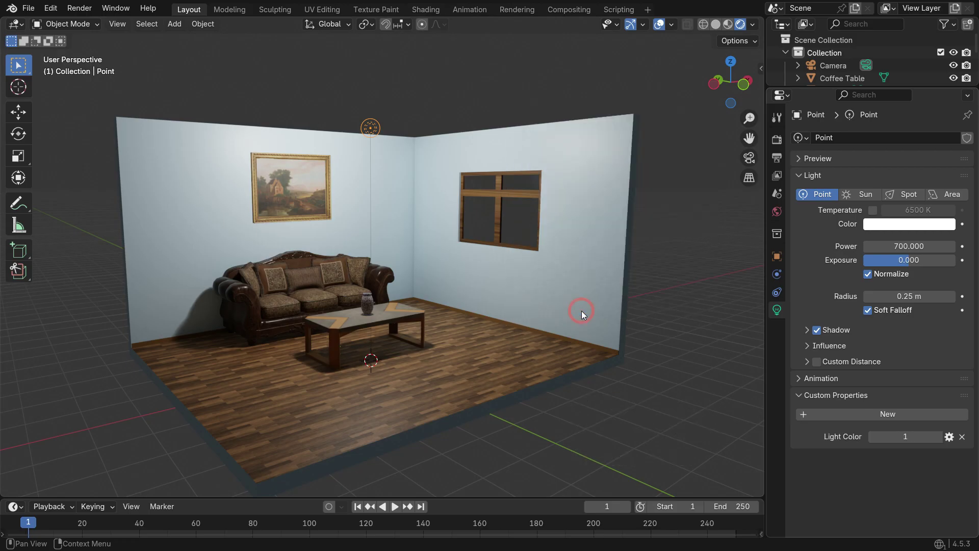
Reset Light Color to 0 and add drivers to the light's Color, shown in the Drivers Editor.
{"action": "left_click", "coordinate": [938, 437]}
{"action": "left_click", "coordinate": [874, 437]}
{"action": "left_click", "coordinate": [874, 438]}
{"action": "right_click", "coordinate": [888, 228]}
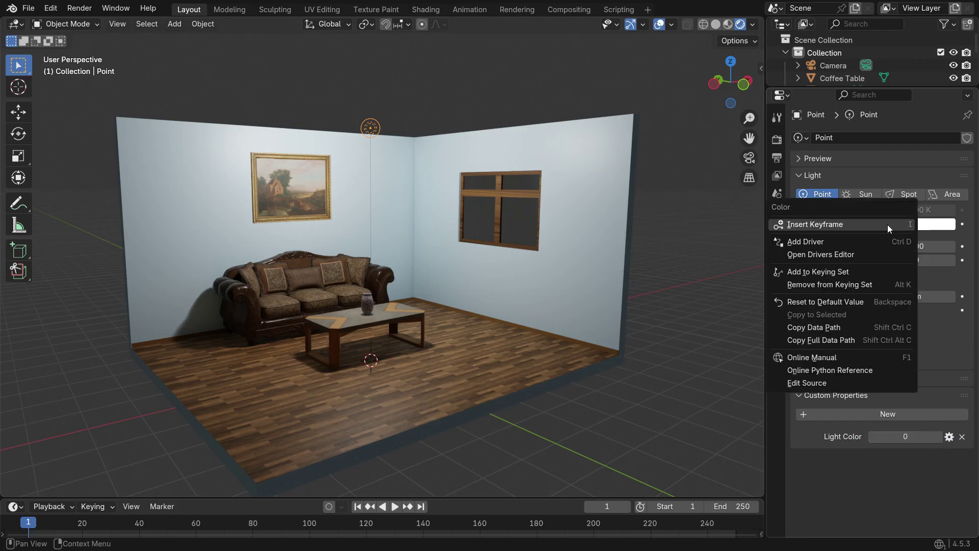
{"action": "left_click", "coordinate": [846, 242]}
{"action": "left_click", "coordinate": [829, 244]}
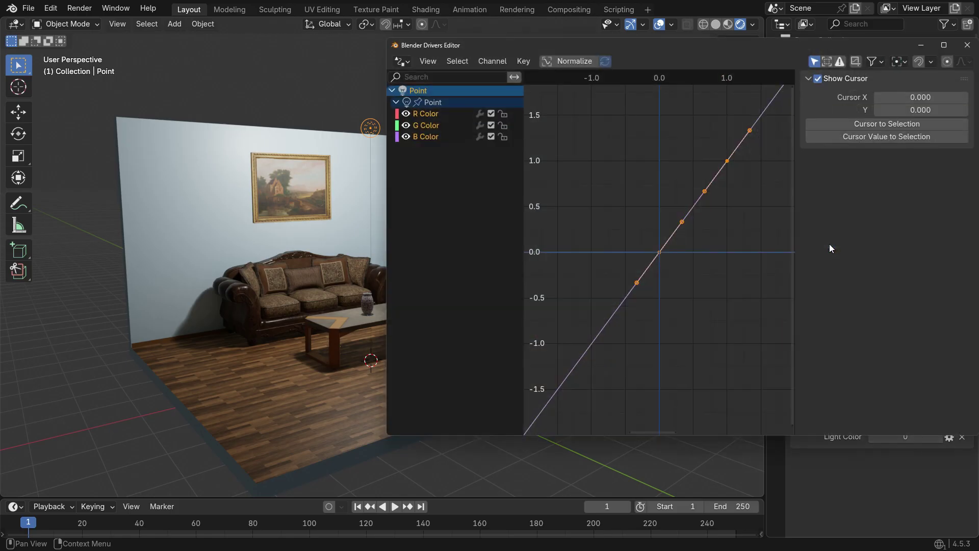
{"action": "left_click_drag", "start_coordinate": [683, 41], "coordinate": [580, 43]}
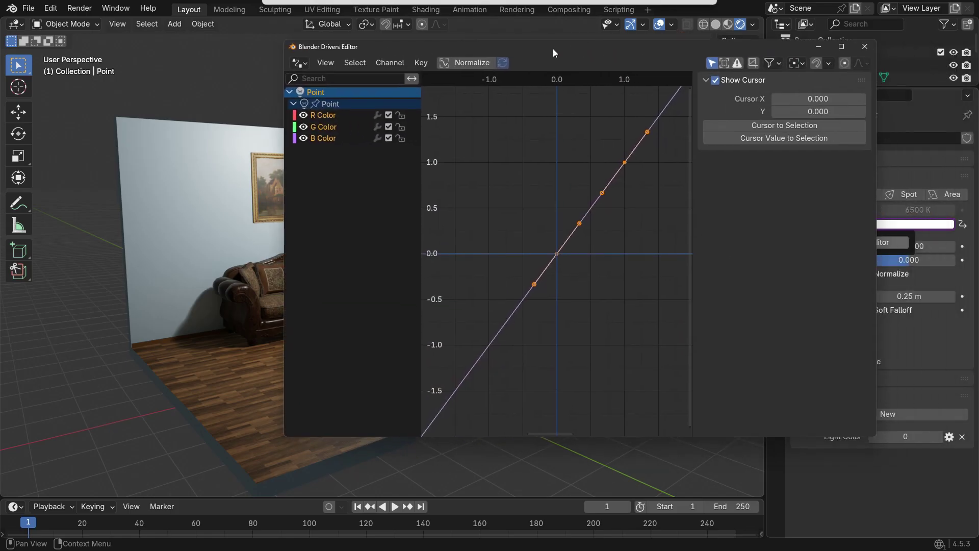
Set the R Color driver variable to Single Property on Light 'Point' with path ["Light Color"].
{"action": "left_click", "coordinate": [328, 138]}
{"action": "left_click", "coordinate": [333, 117]}
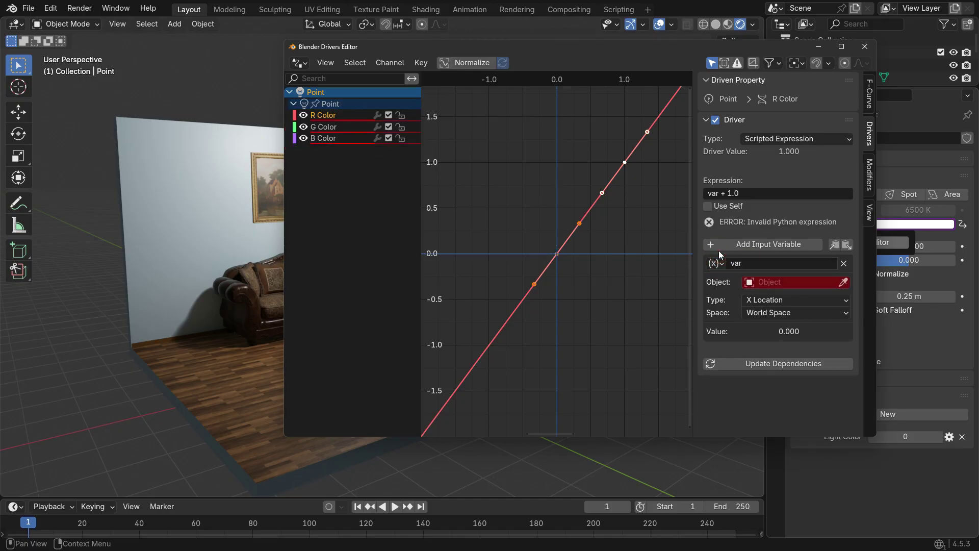
{"action": "left_click", "coordinate": [716, 263]}
{"action": "left_click", "coordinate": [724, 290]}
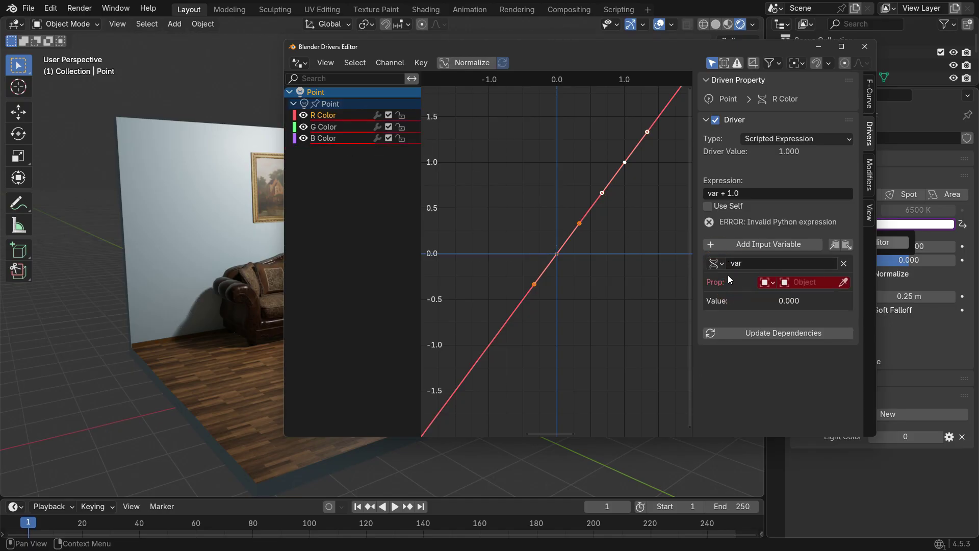
{"action": "left_click", "coordinate": [768, 283]}
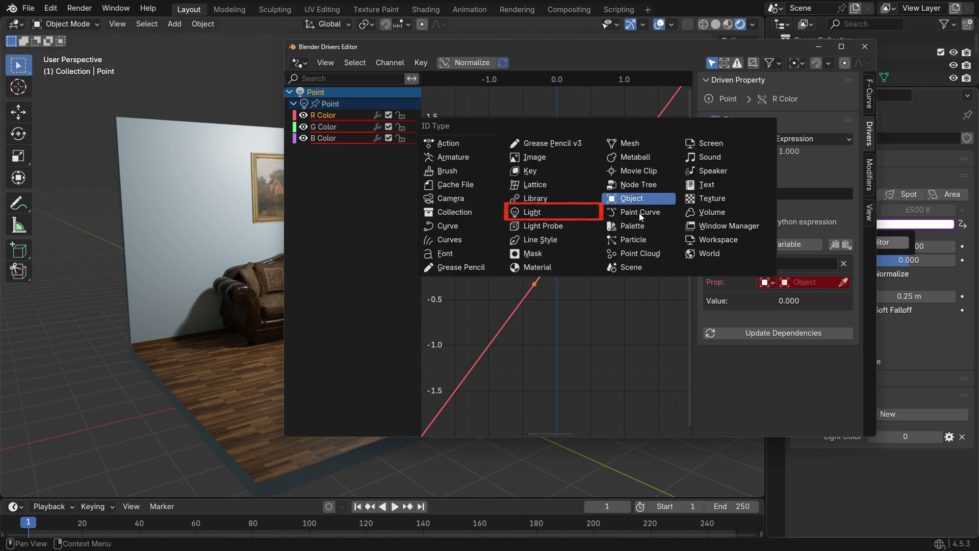
{"action": "left_click", "coordinate": [550, 212]}
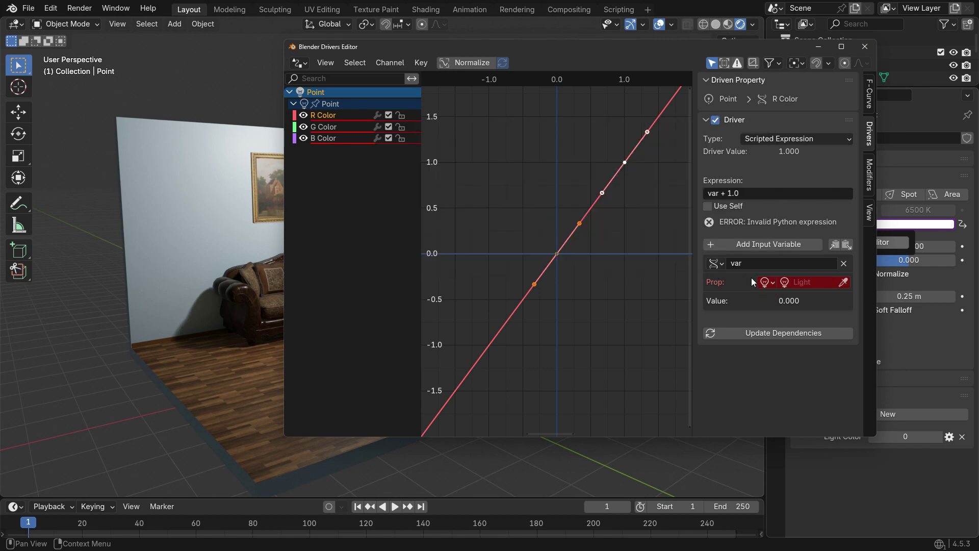
{"action": "left_click", "coordinate": [796, 282]}
{"action": "left_click", "coordinate": [777, 301]}
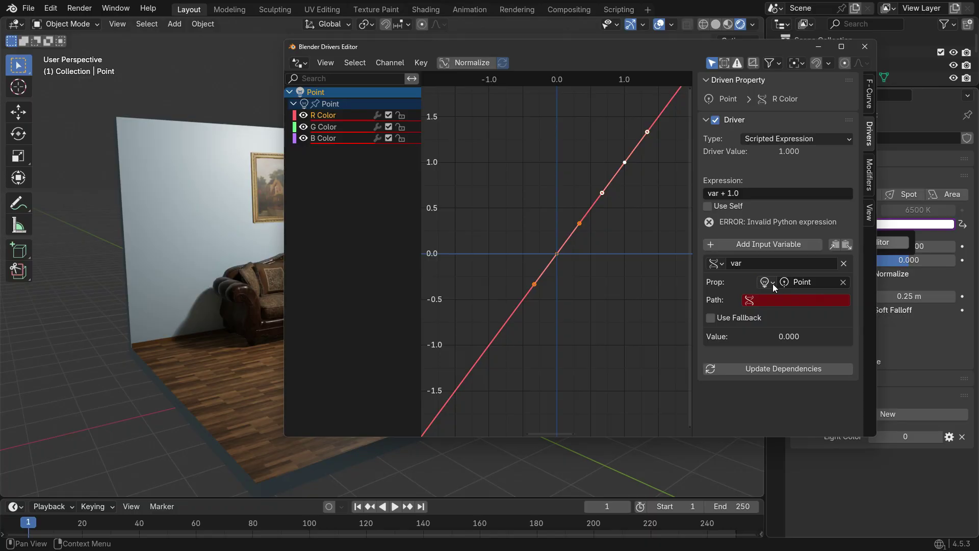
{"action": "left_click", "coordinate": [778, 300]}
{"action": "type", "text": "[\"Light Color"}
{"action": "key", "text": "Return"}
Set the G Color driver variable to Single Property on Light 'Point' with path ["Light Color"].
{"action": "left_click", "coordinate": [323, 126]}
{"action": "left_click", "coordinate": [716, 264]}
{"action": "left_click", "coordinate": [730, 293]}
{"action": "left_click", "coordinate": [773, 285]}
{"action": "left_click", "coordinate": [566, 188]}
{"action": "left_click", "coordinate": [811, 282]}
{"action": "left_click", "coordinate": [755, 296]}
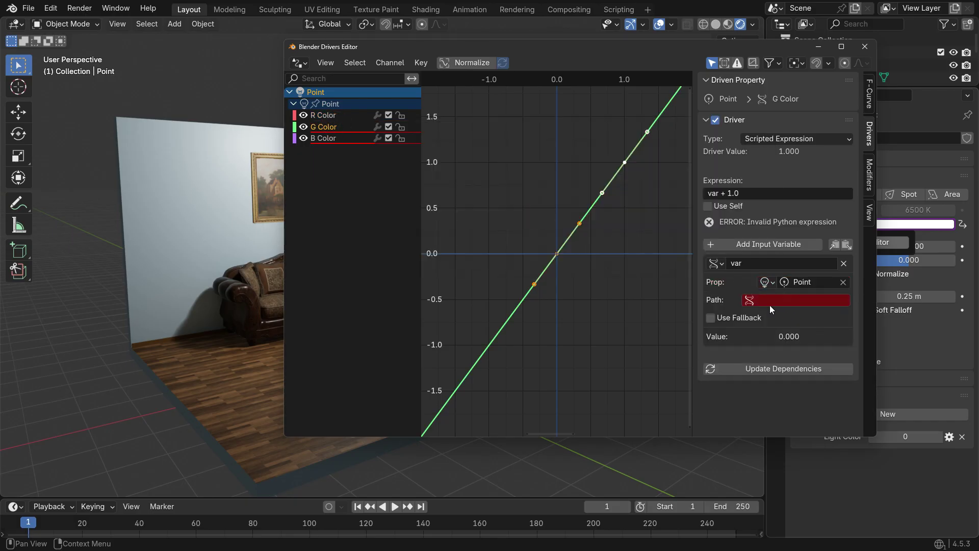
{"action": "left_click", "coordinate": [770, 303]}
{"action": "type", "text": "[\"Light Color\"]"}
{"action": "key", "text": "Return"}
Set the B Color driver variable to Single Property on Light 'Point' with path ["Light Color"].
{"action": "left_click", "coordinate": [323, 138]}
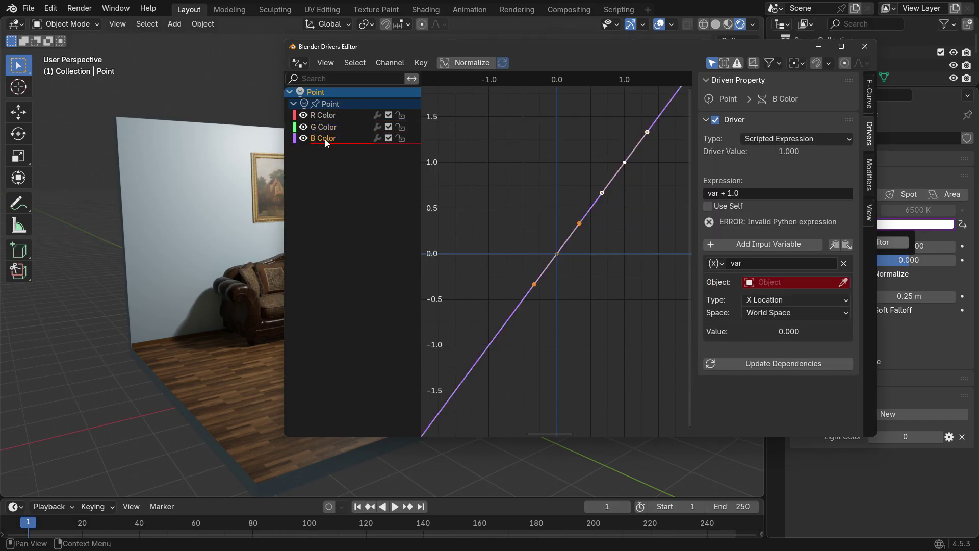
{"action": "left_click", "coordinate": [716, 263]}
{"action": "left_click", "coordinate": [734, 295]}
{"action": "left_click", "coordinate": [767, 282]}
{"action": "left_click", "coordinate": [572, 194]}
{"action": "left_click", "coordinate": [811, 282]}
{"action": "left_click", "coordinate": [765, 296]}
{"action": "left_click", "coordinate": [779, 302]}
{"action": "type", "text": "[\"Light Color\"]"}
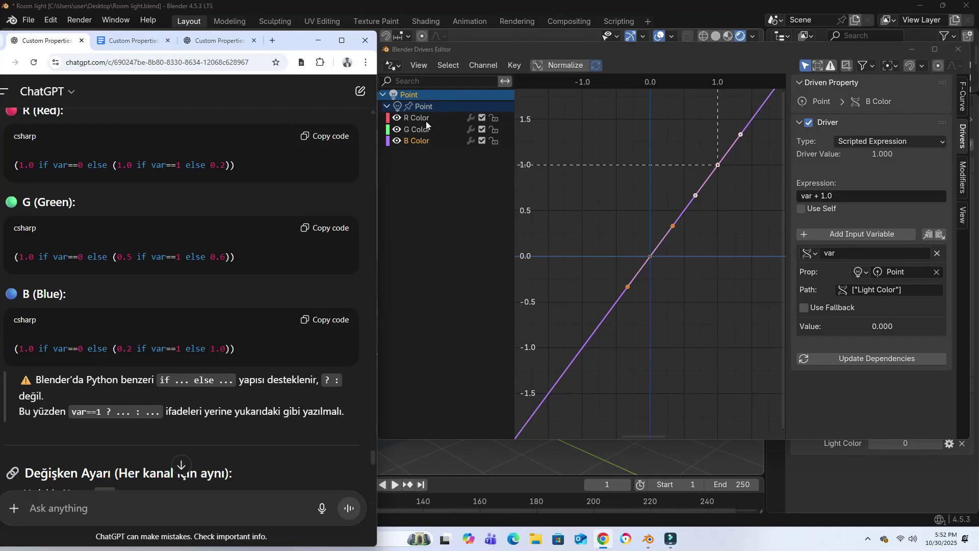
Paste ChatGPT's if-else expression into the R Color driver's Expression field.
{"action": "left_click", "coordinate": [427, 121]}
{"action": "left_click", "coordinate": [603, 540]}
{"action": "left_click", "coordinate": [319, 136]}
{"action": "left_click", "coordinate": [837, 196]}
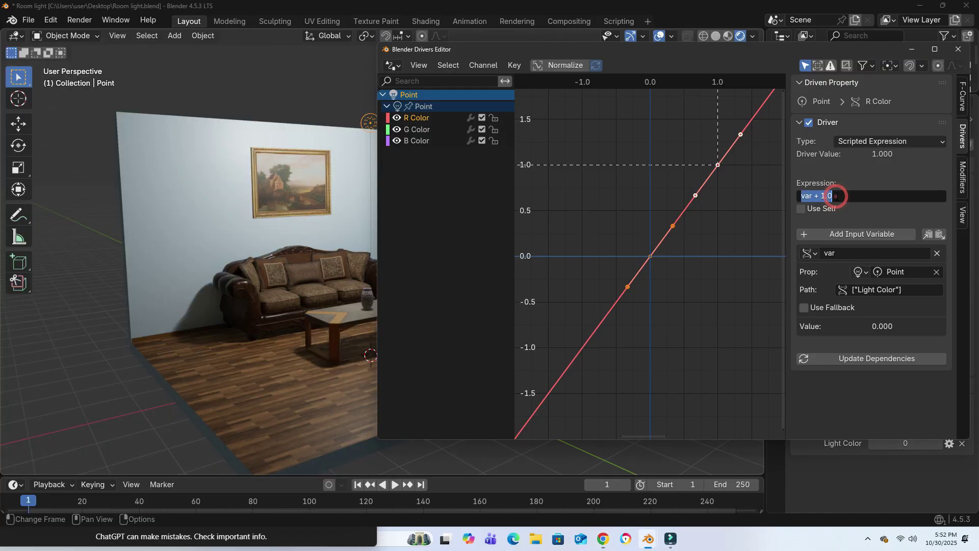
{"action": "type", "text": "(1.0 if var==0 else (1.0 if var==1 else 0.2))"}
{"action": "key", "text": "Return"}
Paste ChatGPT's if-else expression into the G Color driver's Expression field.
{"action": "left_click", "coordinate": [427, 128]}
{"action": "key", "text": "alt+Tab"}
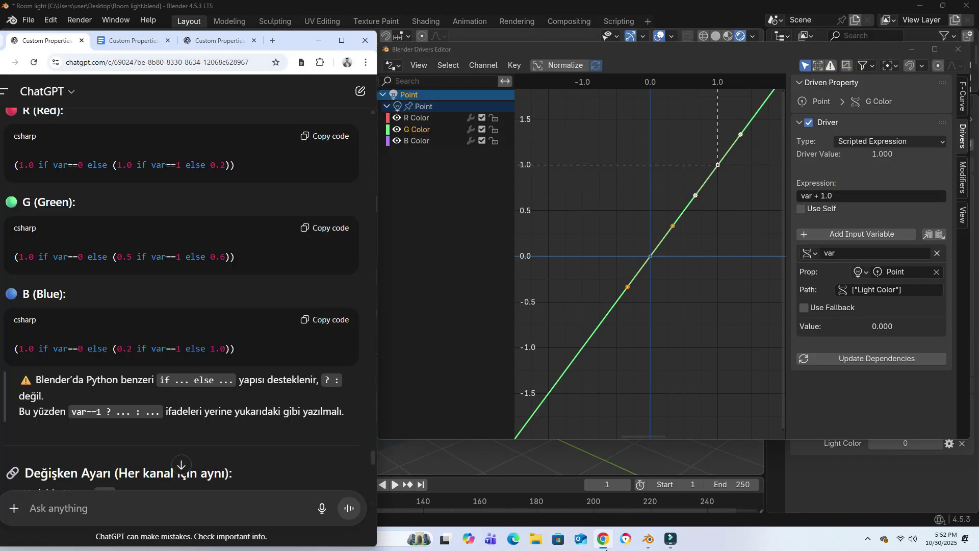
{"action": "left_click", "coordinate": [304, 228]}
{"action": "left_click", "coordinate": [842, 196]}
{"action": "key", "text": "ctrl+v"}
{"action": "key", "text": "Return"}
Paste ChatGPT's if-else expression into the B Color driver's Expression field.
{"action": "left_click", "coordinate": [423, 141]}
{"action": "key", "text": "alt+Tab"}
{"action": "left_click", "coordinate": [306, 323]}
{"action": "key", "text": "alt+Tab"}
{"action": "left_click", "coordinate": [831, 196]}
{"action": "key", "text": "ctrl+v"}
{"action": "key", "text": "Return"}
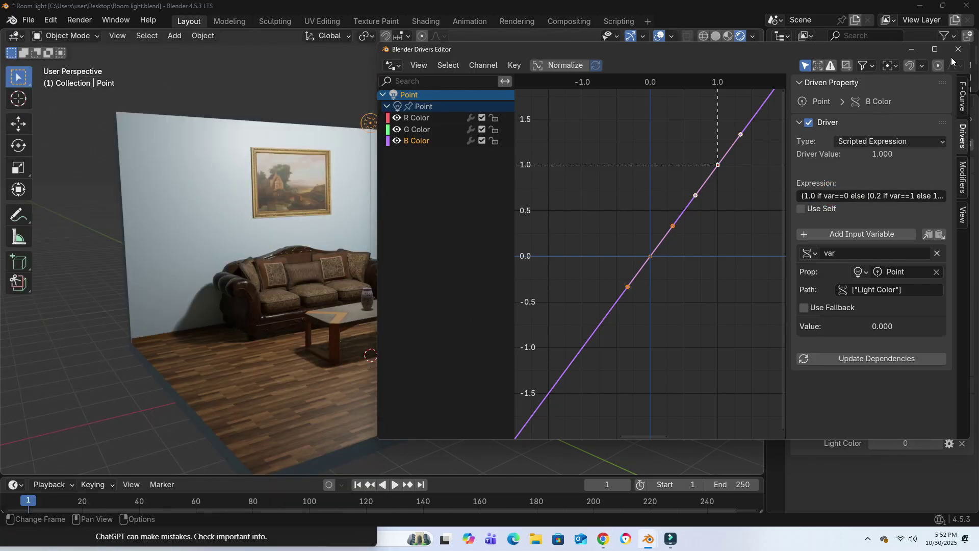
Close the Drivers Editor, then step Light Color between 0 and 2 repeatedly, ending at 2.
{"action": "left_click", "coordinate": [959, 51]}
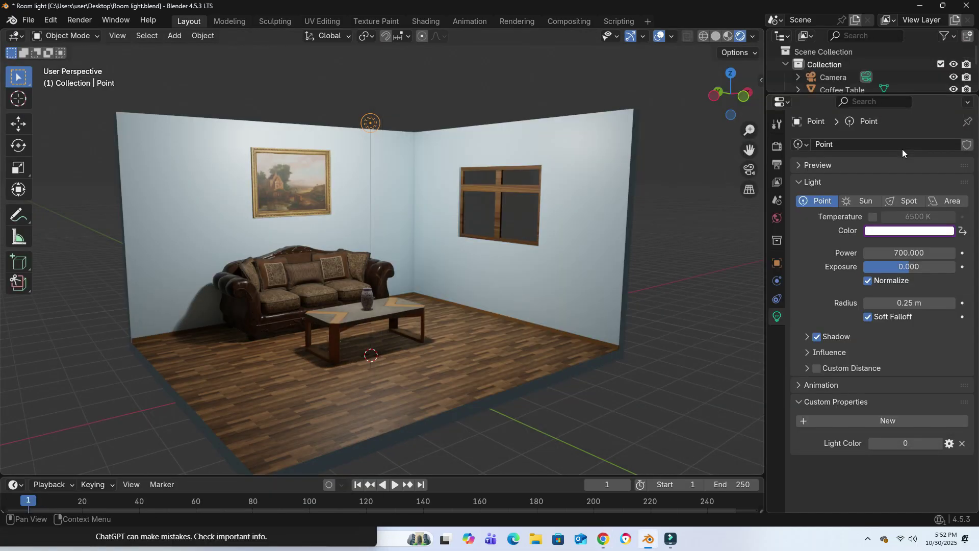
{"action": "left_click", "coordinate": [940, 442]}
{"action": "left_click", "coordinate": [940, 443]}
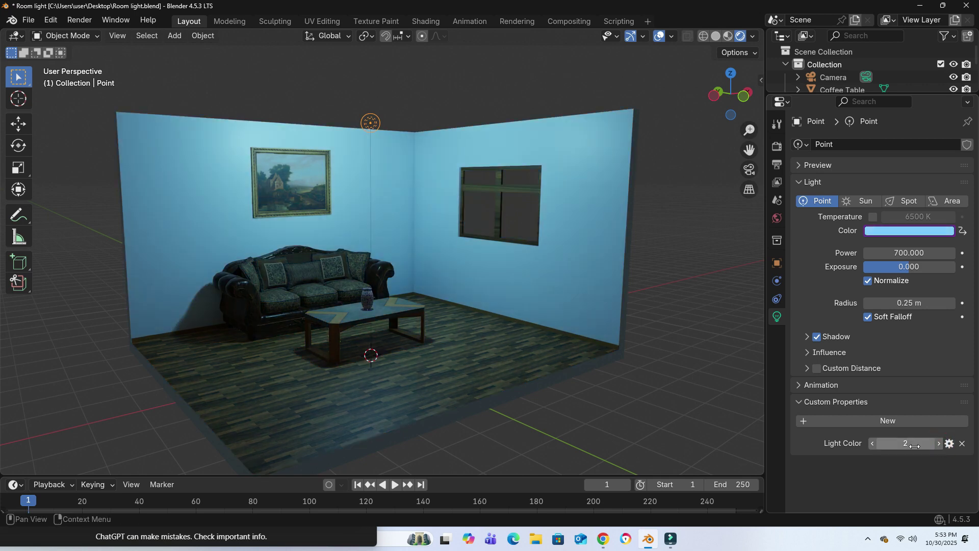
{"action": "left_click", "coordinate": [874, 443]}
{"action": "left_click", "coordinate": [874, 442]}
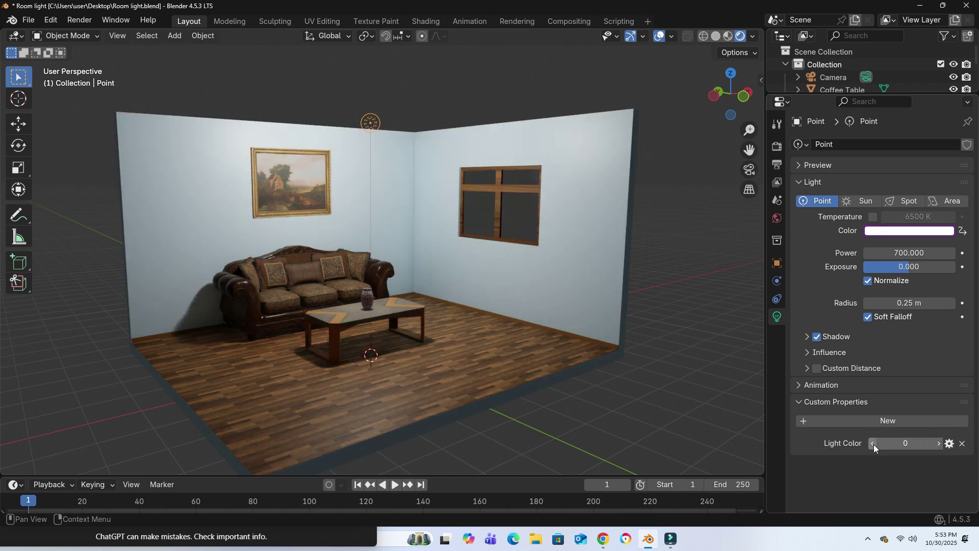
{"action": "left_click", "coordinate": [938, 444]}
{"action": "left_click", "coordinate": [938, 444]}
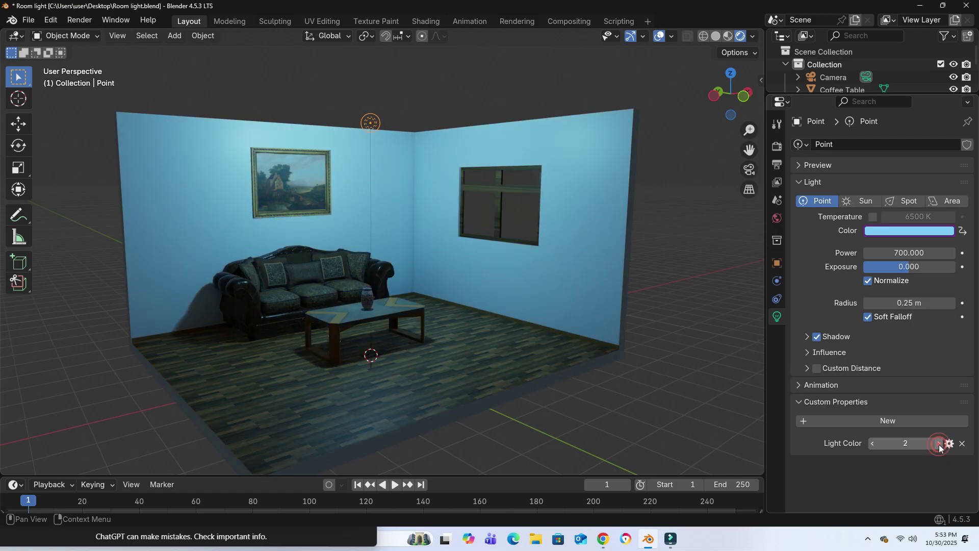
{"action": "left_click", "coordinate": [873, 444]}
{"action": "left_click", "coordinate": [873, 444]}
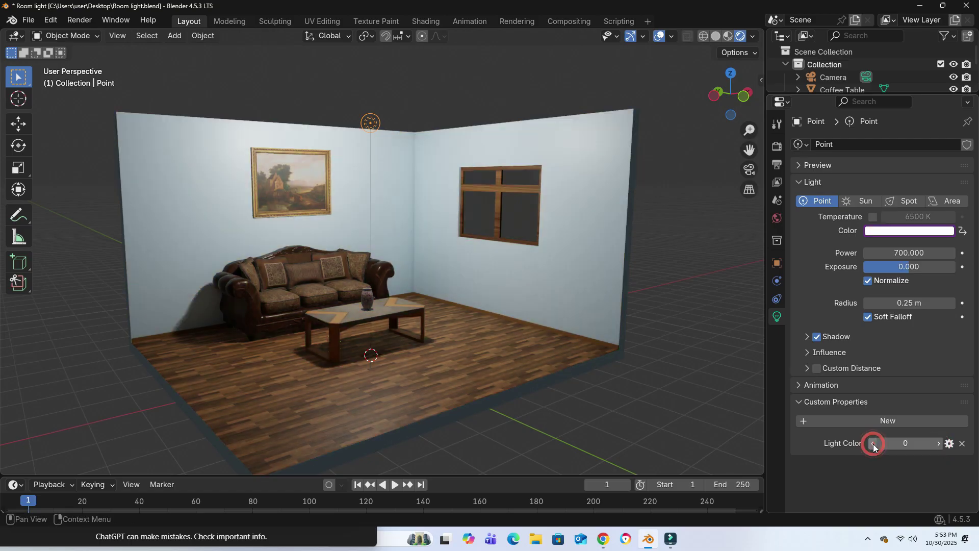
{"action": "left_click", "coordinate": [939, 444]}
{"action": "left_click", "coordinate": [938, 443]}
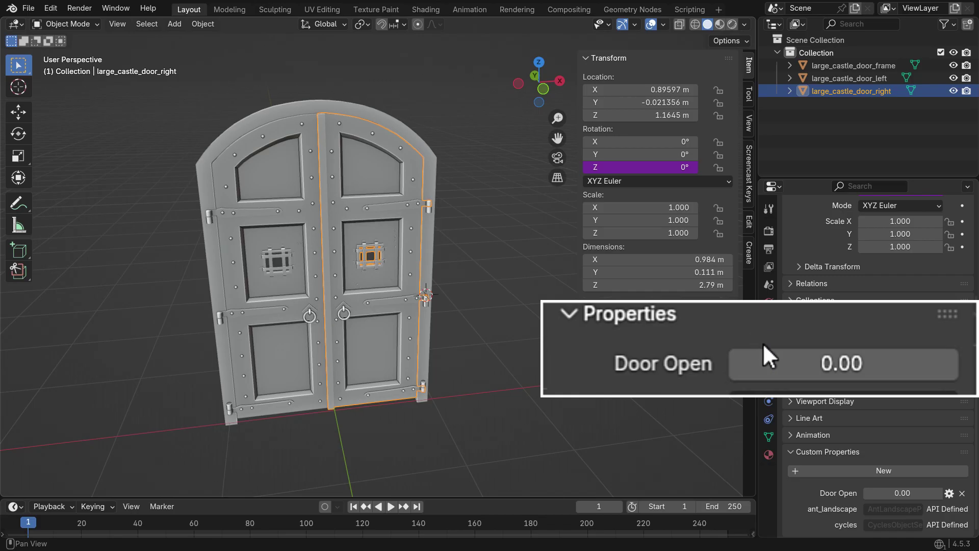
Cycle Light Color through 1, 2, 1, 0, 1, 2 to show orange, blue and white, ending blue.
{"action": "left_click_drag", "start_coordinate": [898, 493], "coordinate": [908, 493]}
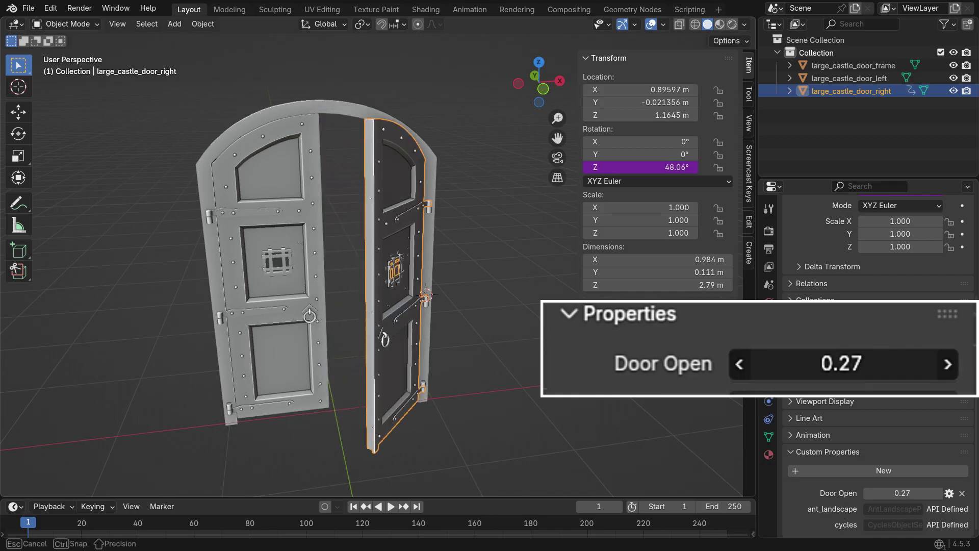
{"action": "mouse_move", "coordinate": [902, 493]}
{"action": "left_mouse_down"}
{"action": "mouse_move", "coordinate": [938, 493]}
{"action": "mouse_move", "coordinate": [886, 492]}
{"action": "mouse_move", "coordinate": [940, 493]}
{"action": "mouse_move", "coordinate": [887, 493]}
{"action": "mouse_move", "coordinate": [939, 493]}
{"action": "mouse_move", "coordinate": [895, 493]}
{"action": "mouse_move", "coordinate": [925, 492]}
{"action": "mouse_move", "coordinate": [916, 493]}
{"action": "left_mouse_up"}
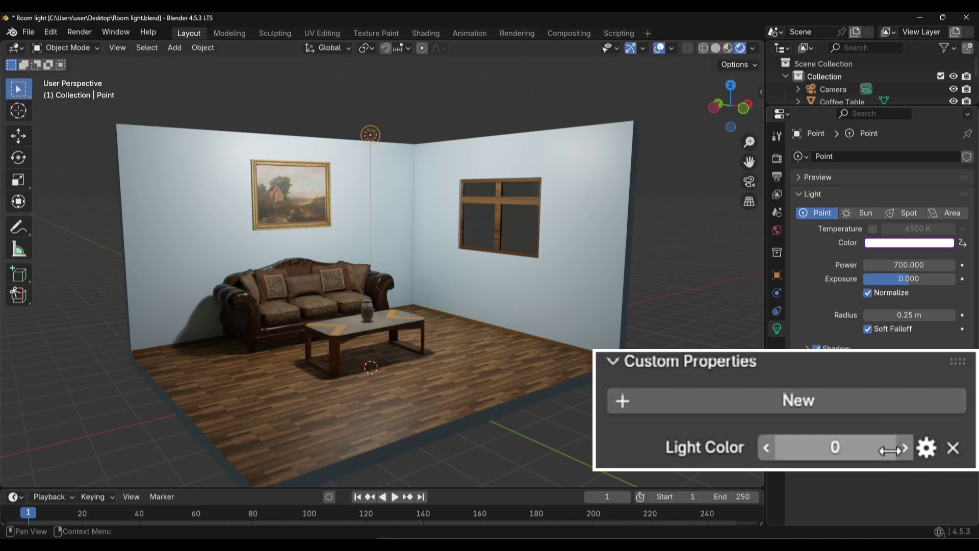
{"action": "left_click", "coordinate": [906, 448]}
{"action": "left_click", "coordinate": [906, 448]}
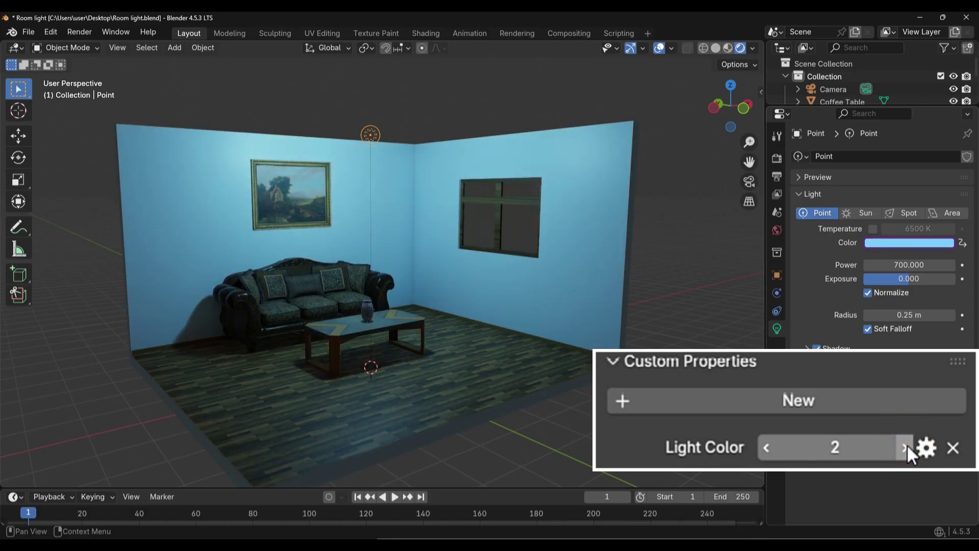
{"action": "left_click", "coordinate": [768, 447]}
{"action": "left_click", "coordinate": [767, 447]}
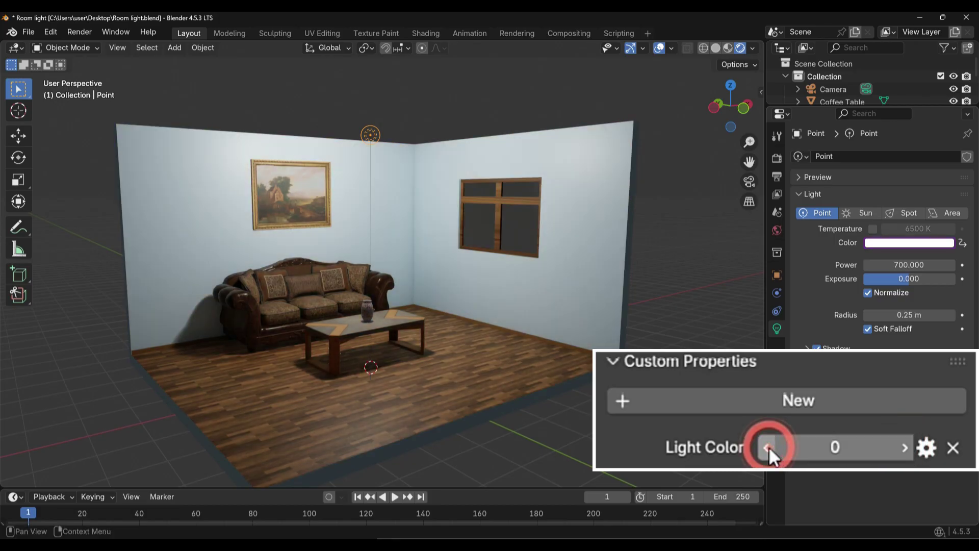
{"action": "left_click", "coordinate": [905, 448]}
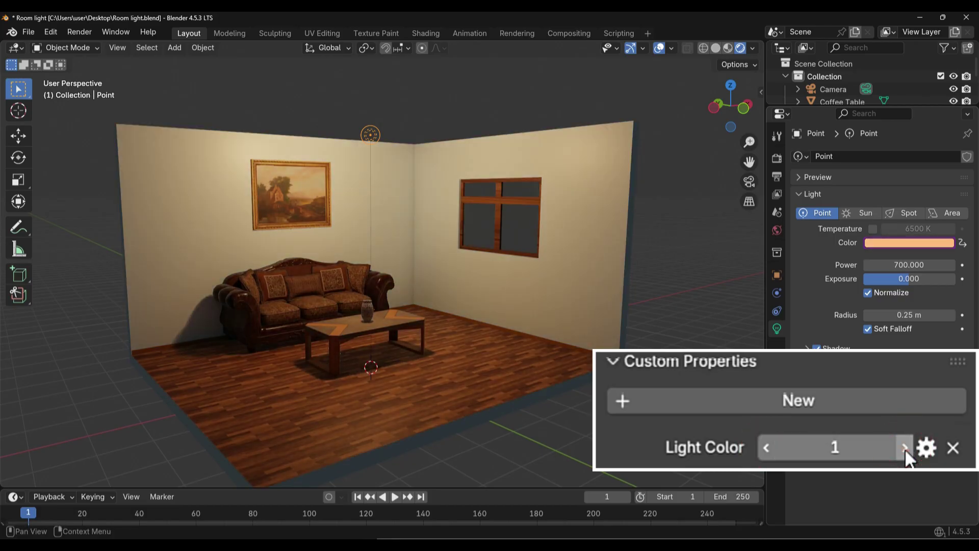
{"action": "left_click", "coordinate": [905, 448]}
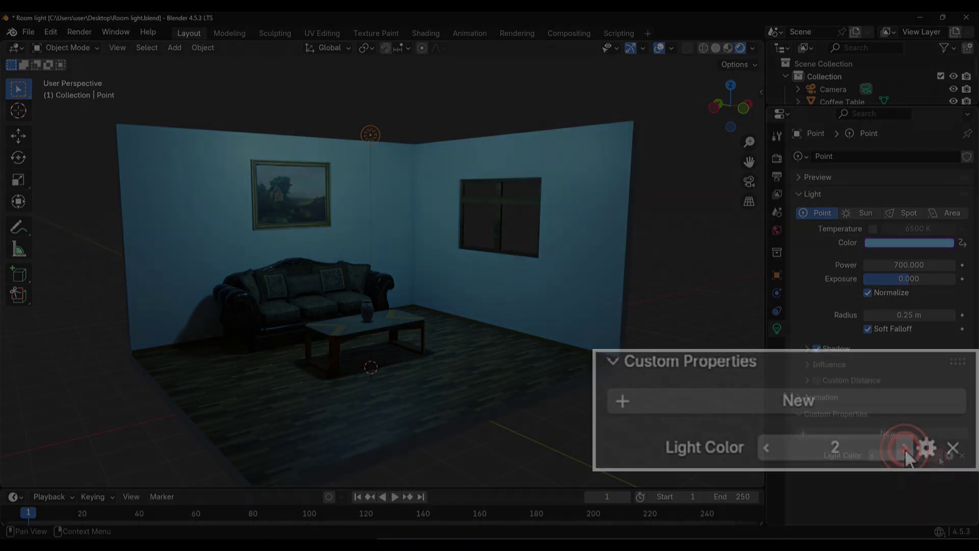